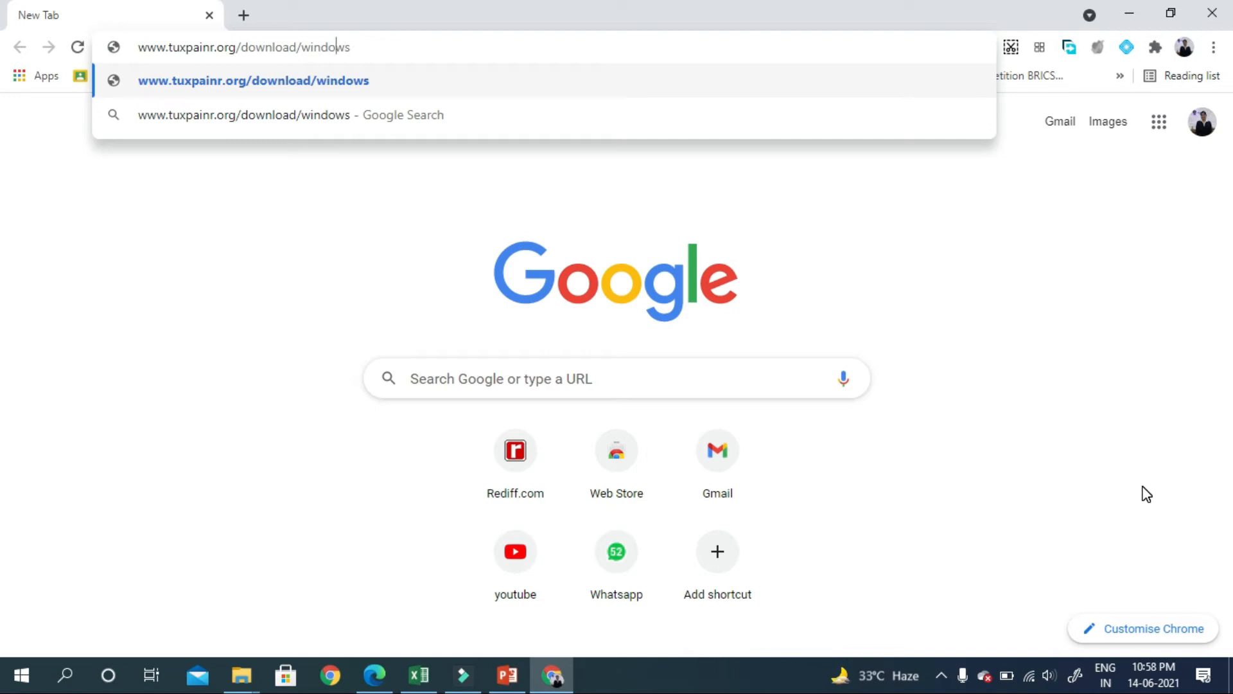
{"action": "key", "text": "Left"}
{"action": "key", "text": "Left"}
{"action": "key", "text": "Left"}
{"action": "key", "text": "Left"}
{"action": "key", "text": "Left"}
{"action": "key", "text": "BackSpace"}
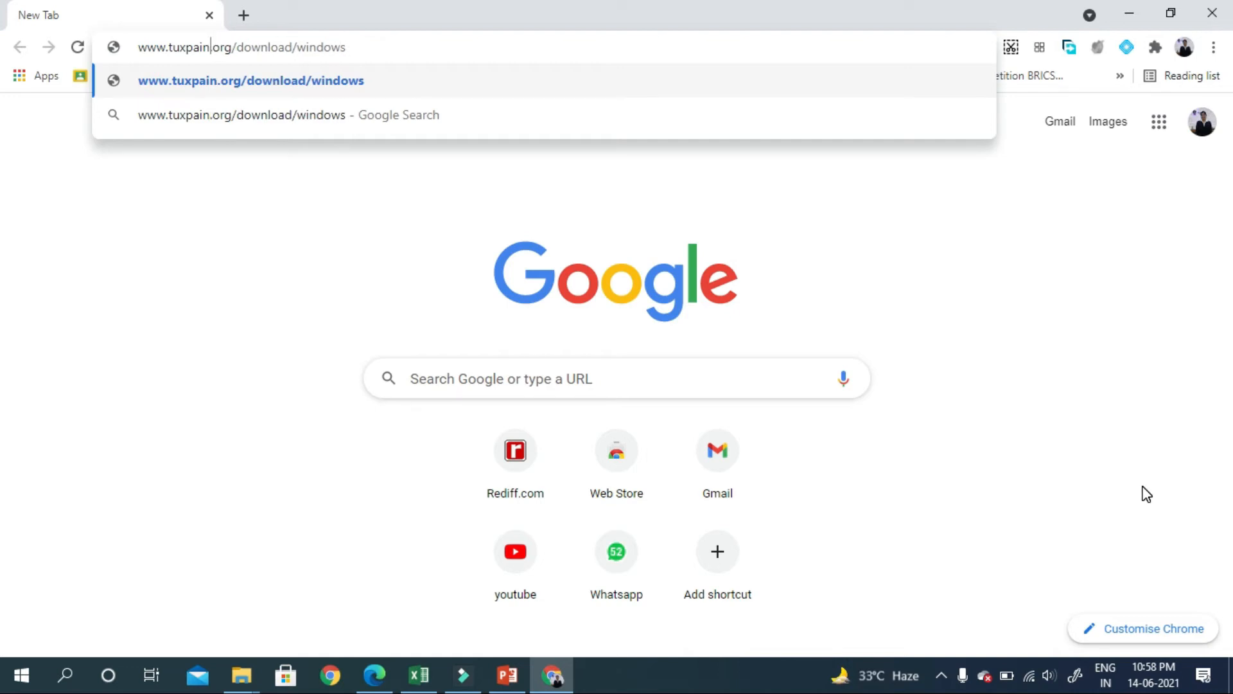
{"action": "type", "text": "t"}
{"action": "key", "text": "Right"}
{"action": "key", "text": "Right"}
{"action": "key", "text": "Right"}
{"action": "key", "text": "Right"}
{"action": "key", "text": "Right"}
{"action": "key", "text": "Right"}
{"action": "key", "text": "Right"}
{"action": "key", "text": "Right"}
{"action": "key", "text": "Right"}
{"action": "key", "text": "Right"}
{"action": "key", "text": "Right"}
{"action": "key", "text": "Right"}
{"action": "key", "text": "Right"}
{"action": "key", "text": "Right"}
{"action": "key", "text": "Right"}
{"action": "key", "text": "Right"}
{"action": "key", "text": "Right"}
{"action": "key", "text": "Right"}
{"action": "key", "text": "Right"}
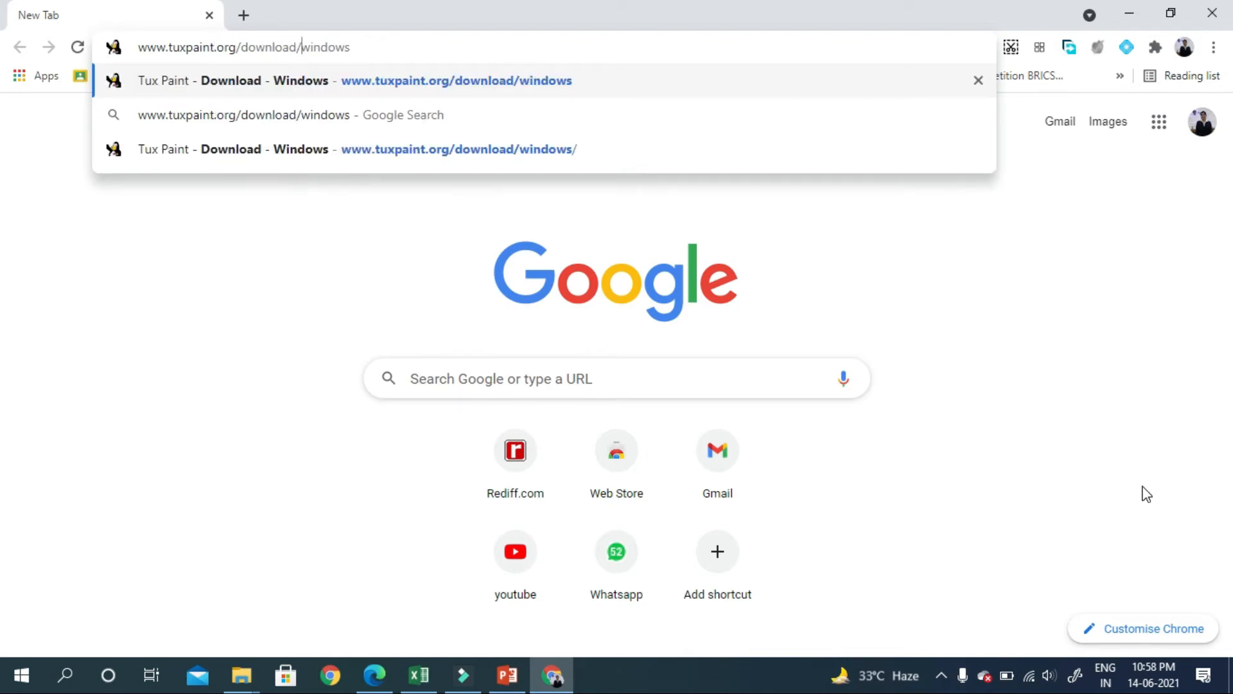
{"action": "key", "text": "Right"}
{"action": "key", "text": "Right"}
{"action": "key", "text": "Return"}
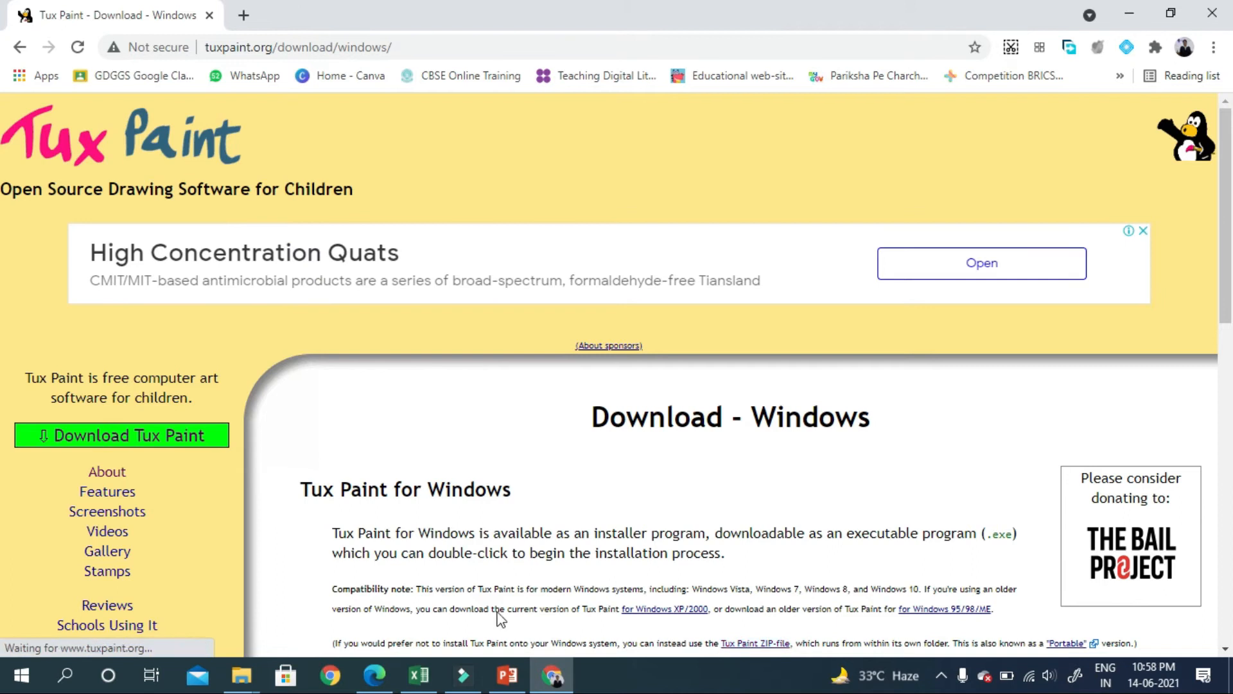
Start downloading the optional Tux Paint Stamps 2020-12-27 installer from the Rubber Stamps section
{"action": "scroll", "coordinate": [498, 616], "scroll_direction": "down", "scroll_amount": 3}
{"action": "scroll", "coordinate": [520, 536], "scroll_direction": "down", "scroll_amount": 7}
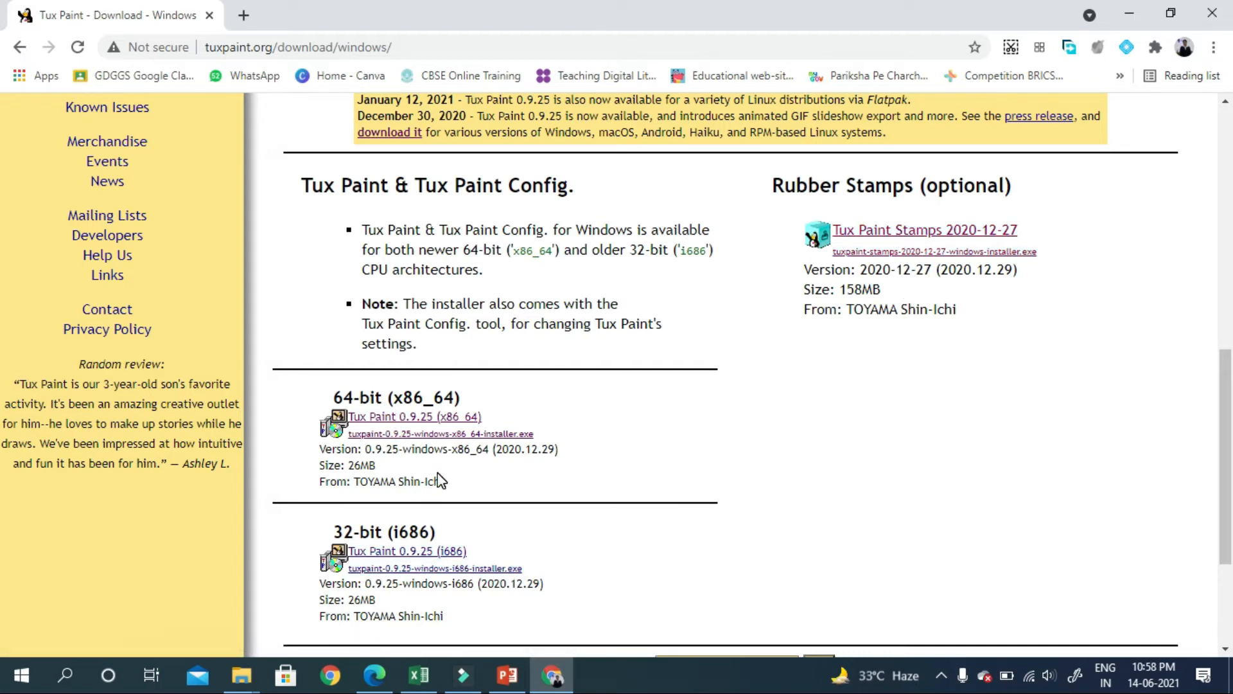
{"action": "left_click", "coordinate": [895, 235]}
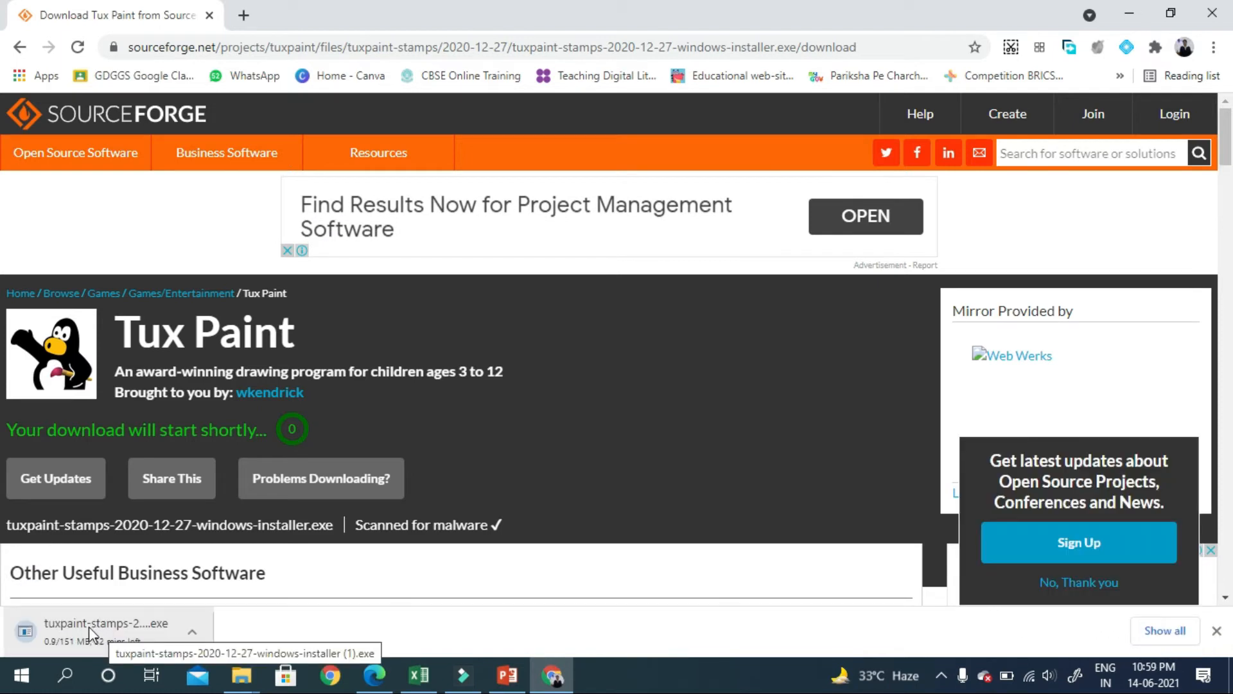
Set the stamps installer download to open when done
{"action": "left_click", "coordinate": [193, 637]}
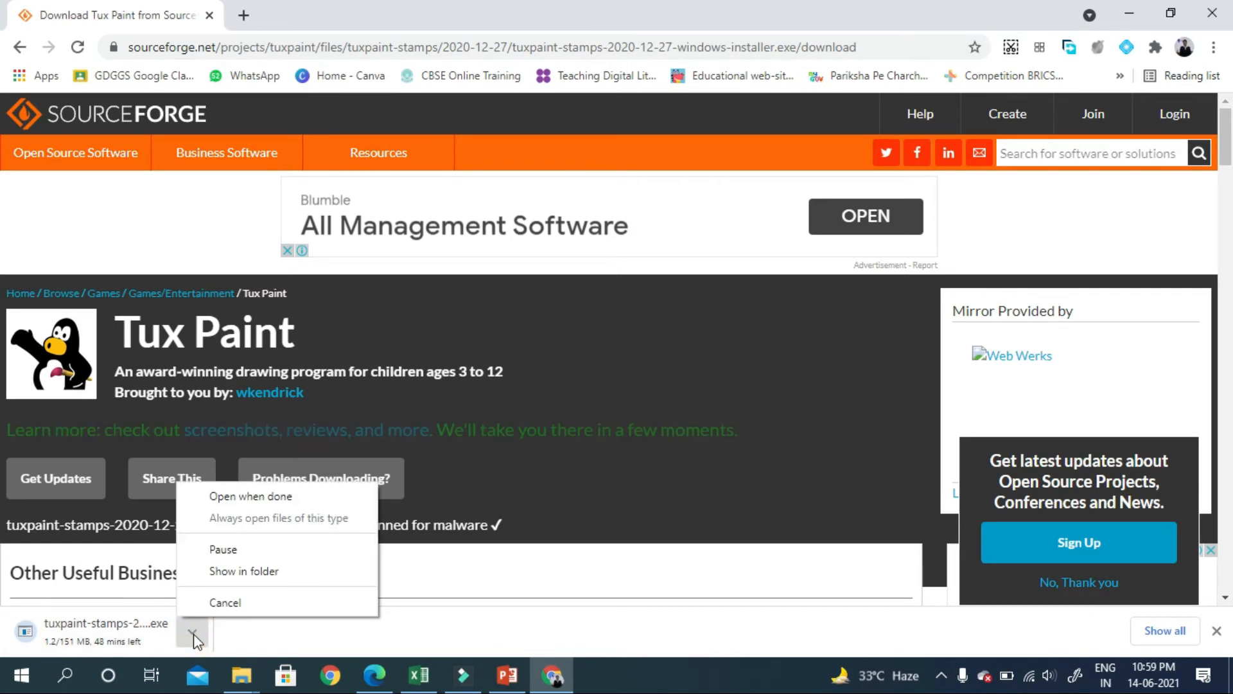
{"action": "left_click", "coordinate": [221, 507]}
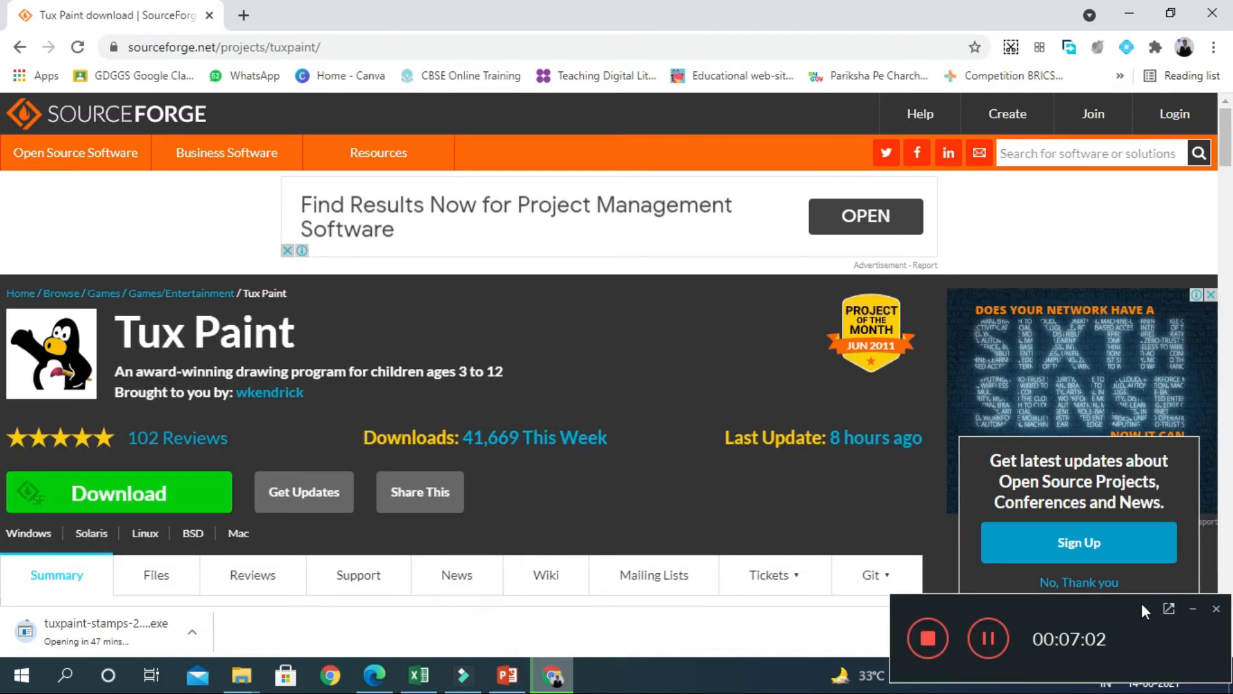
{"action": "left_click", "coordinate": [1192, 608]}
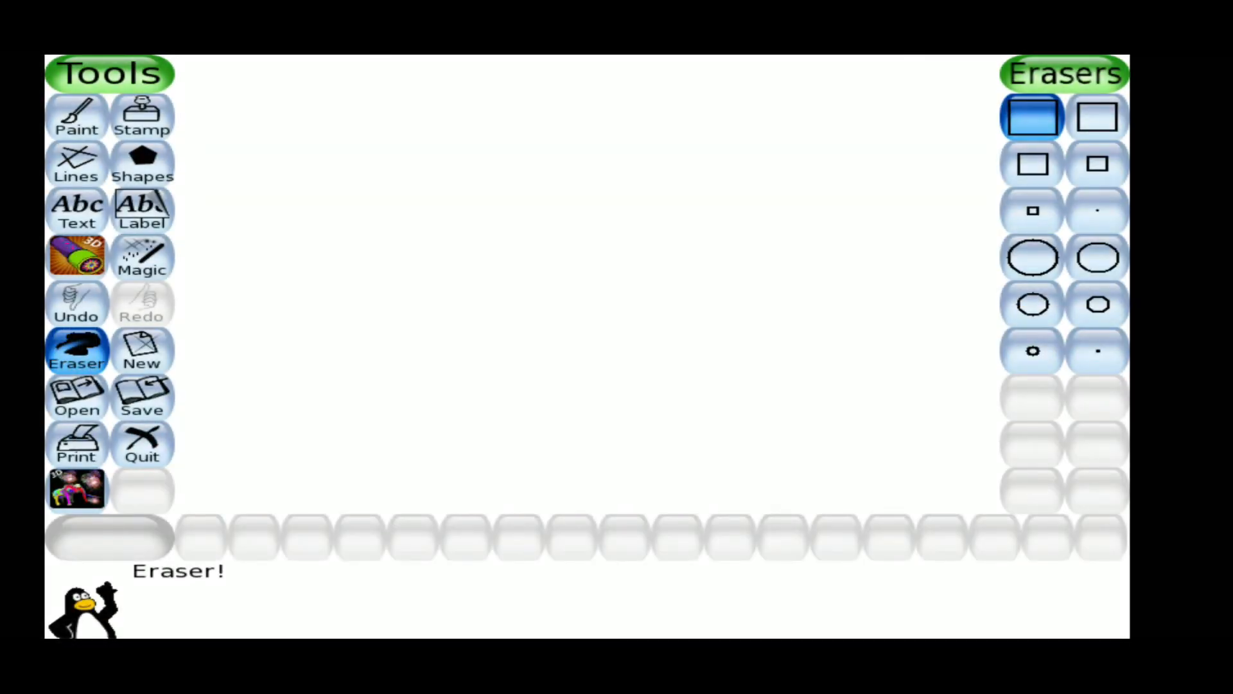
Browse backward through the Stamp tool's picture categories, from buildings past sports, plants and musical instruments to the medical items
{"action": "left_click", "coordinate": [142, 117]}
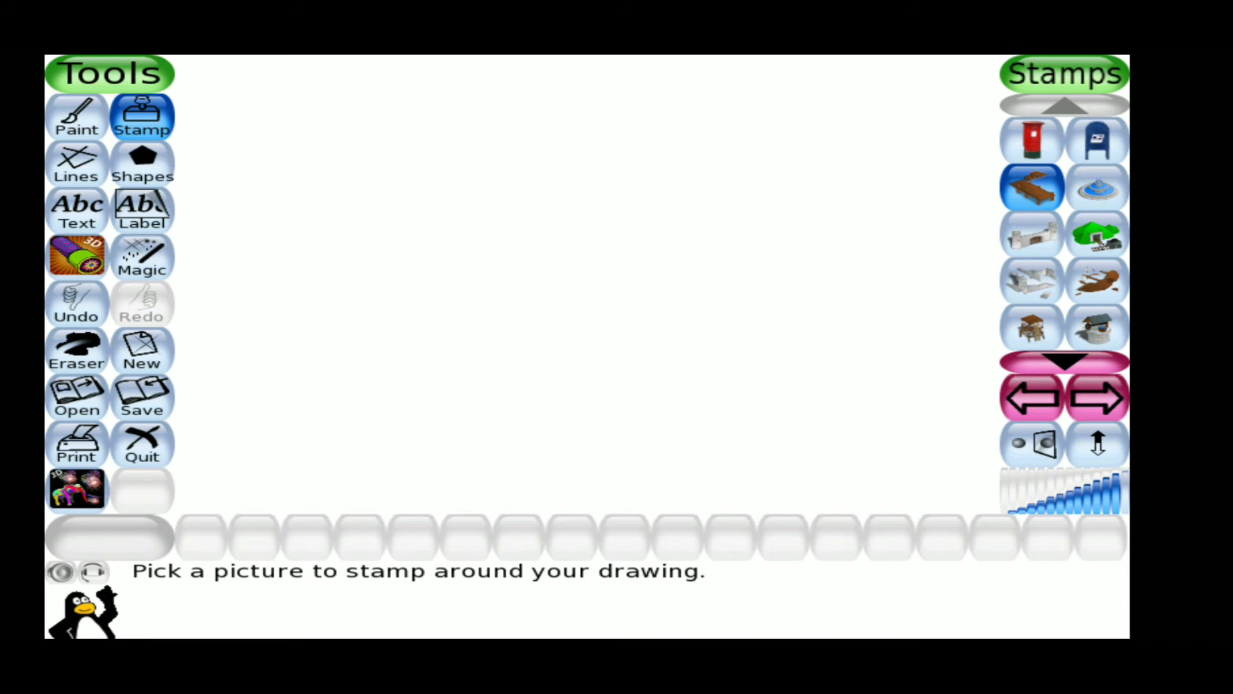
{"action": "left_click", "coordinate": [1032, 398]}
{"action": "left_click", "coordinate": [1032, 397]}
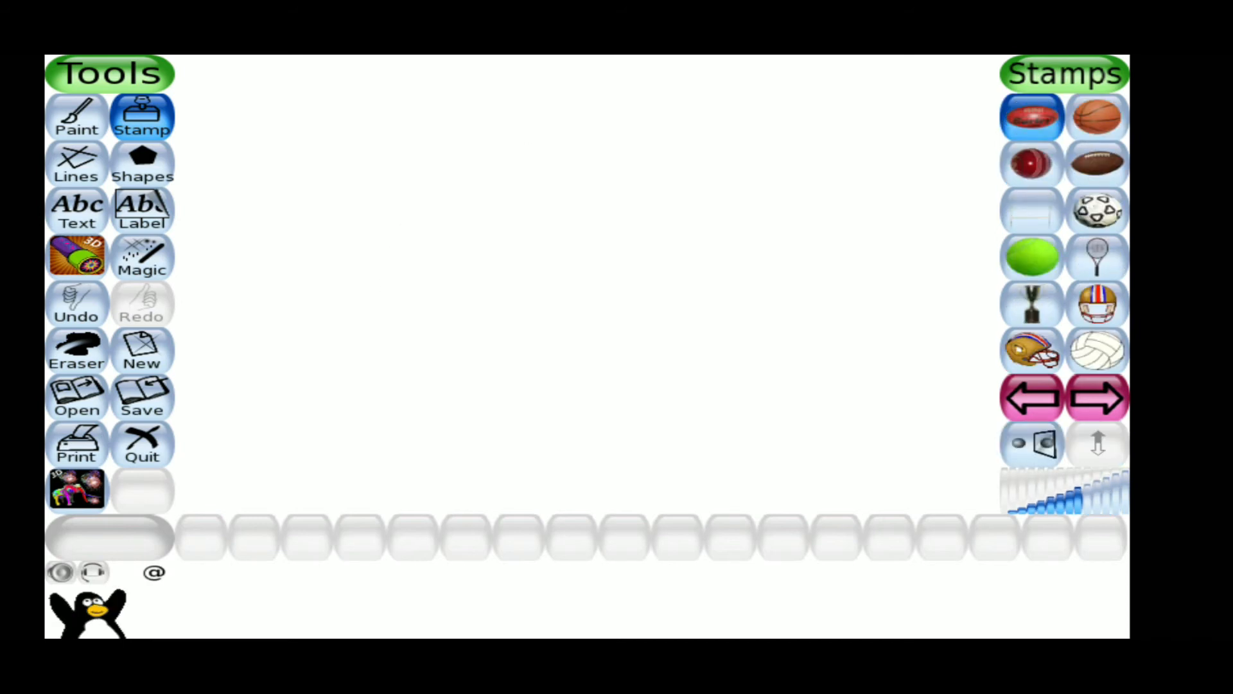
{"action": "left_click", "coordinate": [1032, 397]}
{"action": "left_click", "coordinate": [1032, 397]}
{"action": "left_click", "coordinate": [1032, 397]}
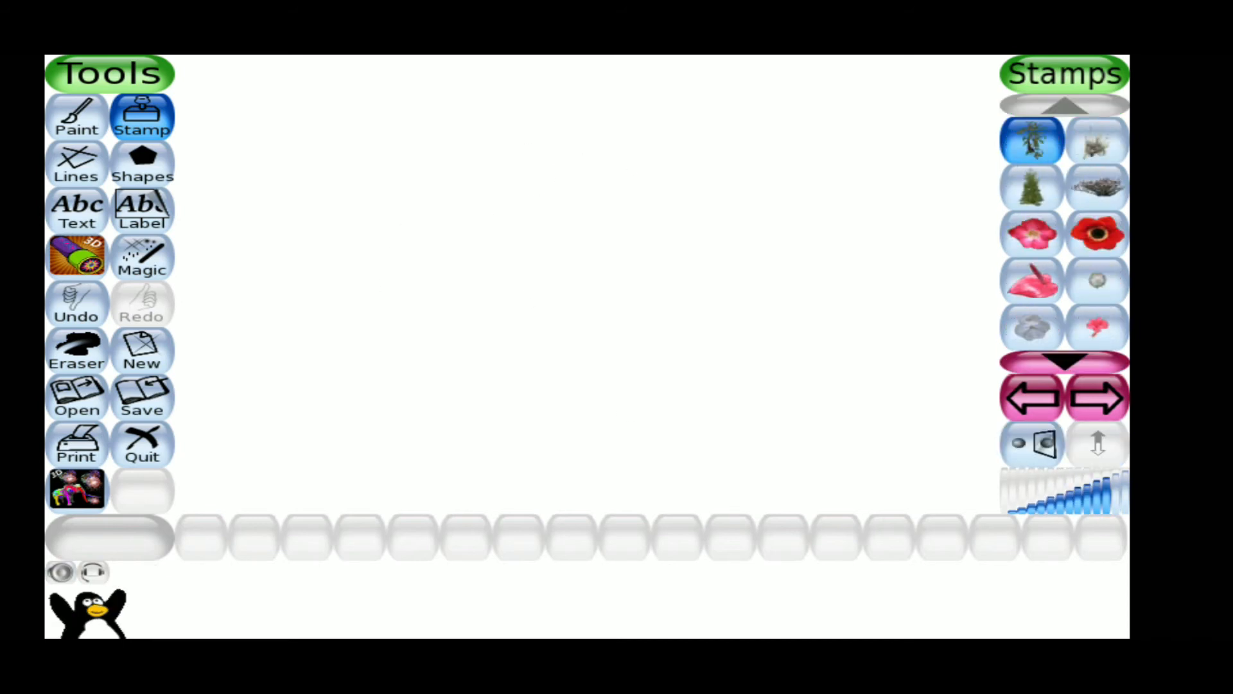
{"action": "left_click", "coordinate": [1032, 398]}
{"action": "left_click", "coordinate": [1032, 398]}
{"action": "left_click", "coordinate": [1032, 398]}
{"action": "left_click", "coordinate": [1032, 397]}
{"action": "left_click", "coordinate": [1032, 397]}
{"action": "left_click", "coordinate": [1033, 398]}
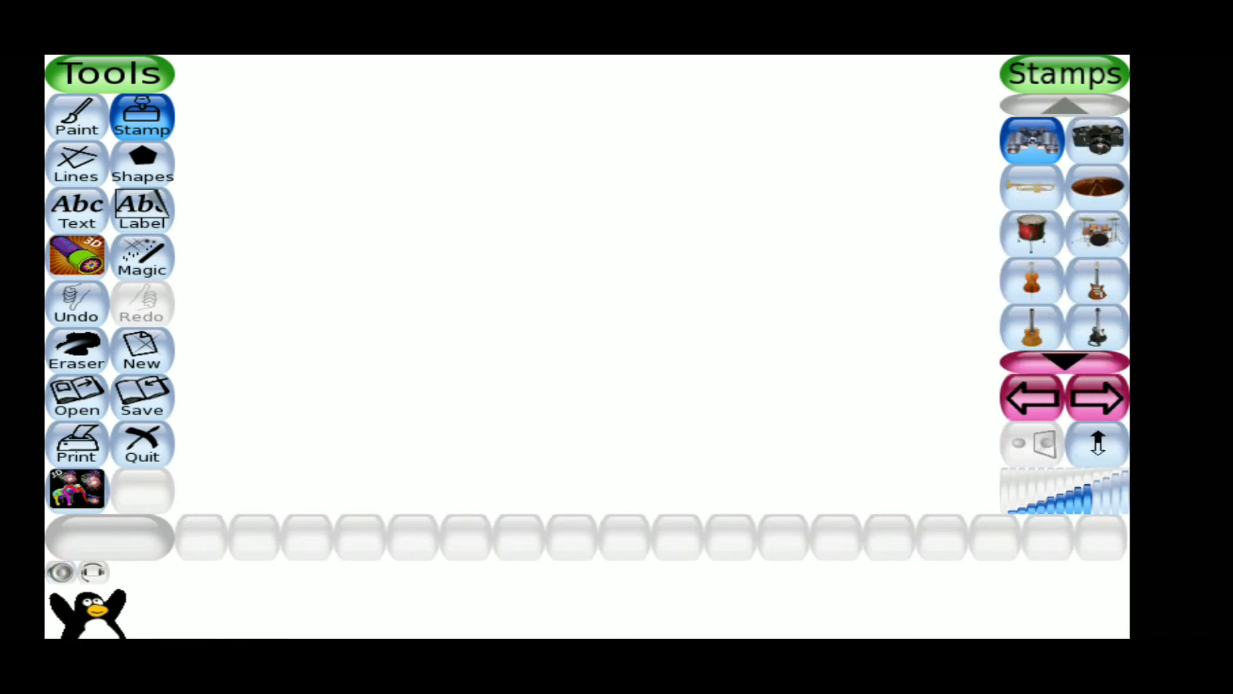
{"action": "left_click", "coordinate": [1032, 398]}
{"action": "left_click", "coordinate": [1032, 397]}
{"action": "left_click", "coordinate": [1032, 397]}
{"action": "left_click", "coordinate": [1032, 398]}
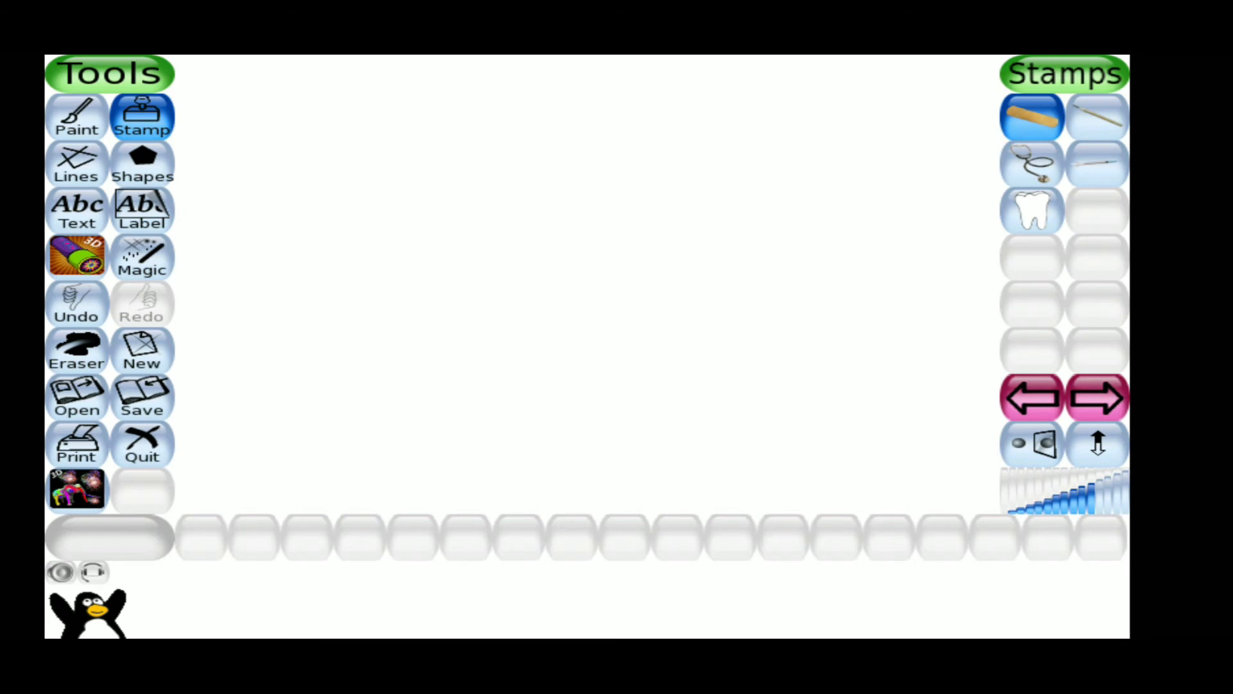
Reduce the adhesive bandage stamp's size and try it in the middle of the canvas
{"action": "left_click_drag", "start_coordinate": [1103, 493], "coordinate": [1068, 494]}
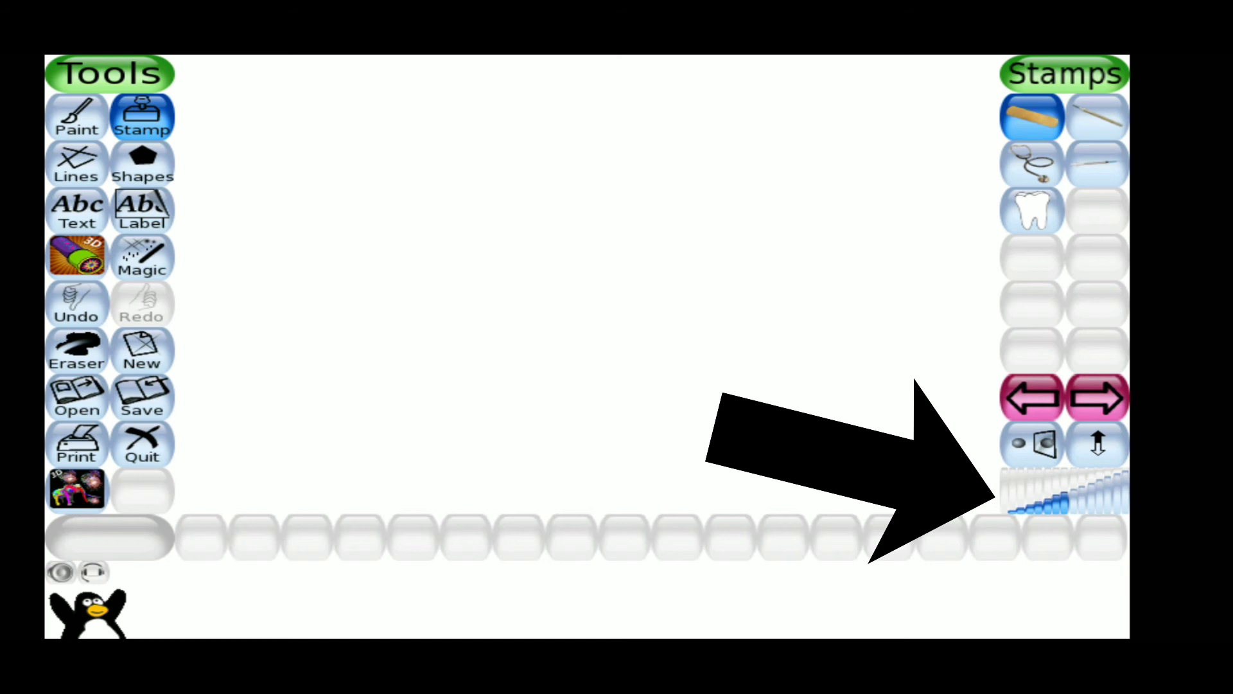
{"action": "left_click", "coordinate": [578, 316]}
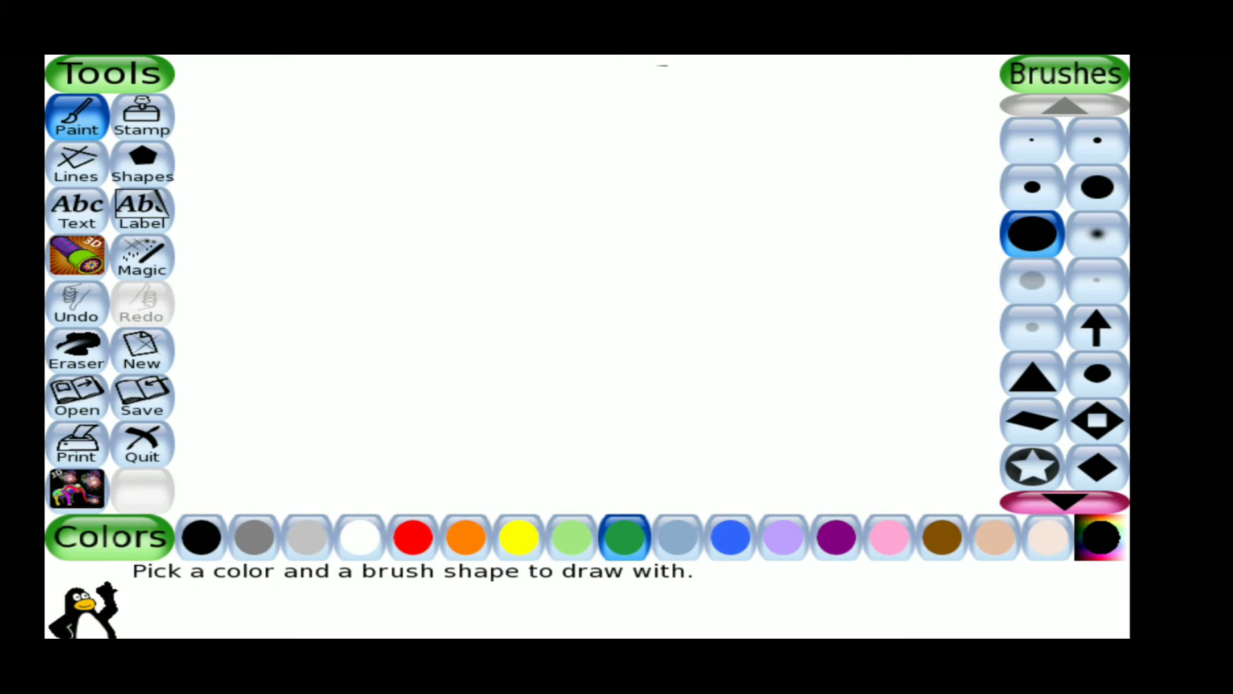
Start a new drawing with a light green background and paint a dark green band of bushes across its upper part
{"action": "left_click", "coordinate": [142, 350]}
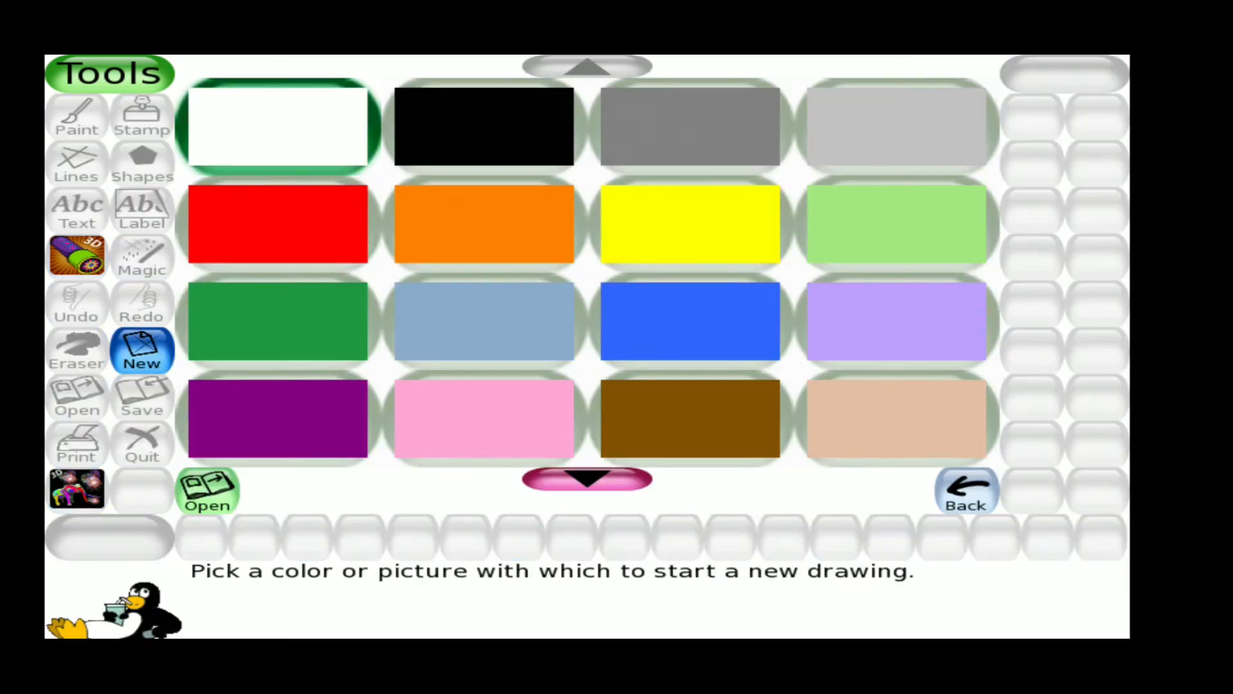
{"action": "double_click", "coordinate": [896, 224]}
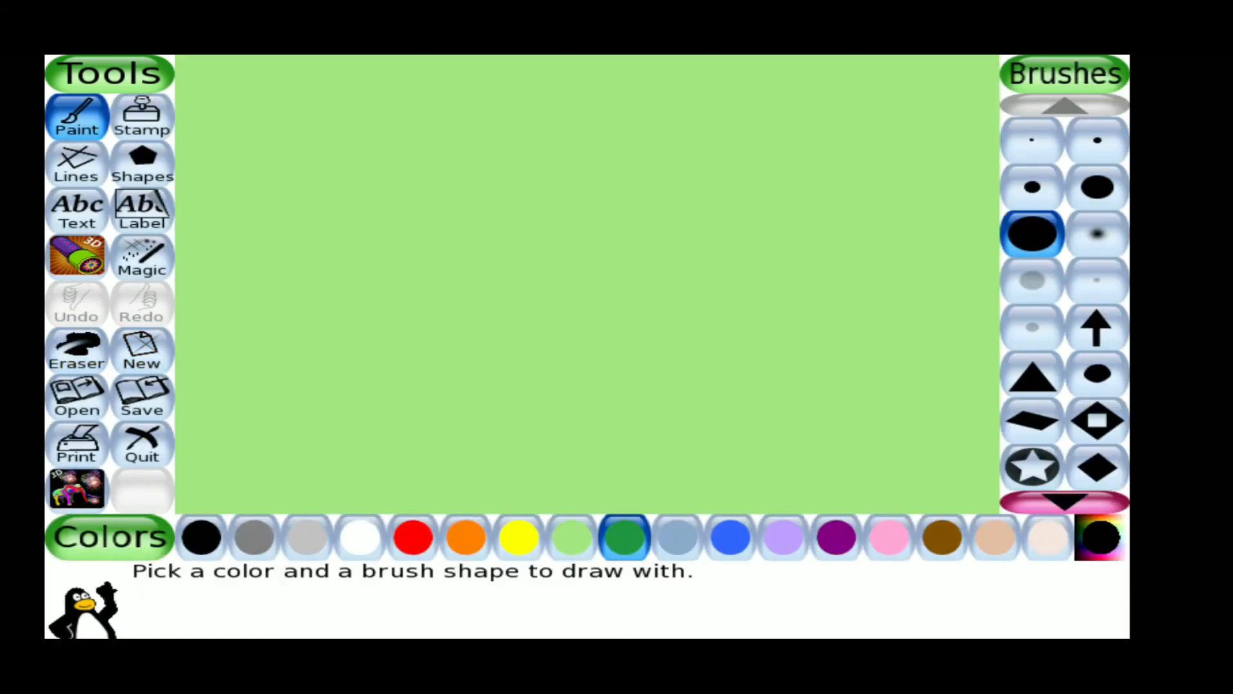
{"action": "mouse_move", "coordinate": [177, 160]}
{"action": "left_mouse_down"}
{"action": "mouse_move", "coordinate": [461, 144]}
{"action": "mouse_move", "coordinate": [999, 165]}
{"action": "left_mouse_up"}
{"action": "mouse_move", "coordinate": [183, 129]}
{"action": "left_mouse_down"}
{"action": "mouse_move", "coordinate": [412, 100]}
{"action": "mouse_move", "coordinate": [427, 117]}
{"action": "mouse_move", "coordinate": [655, 87]}
{"action": "mouse_move", "coordinate": [691, 106]}
{"action": "mouse_move", "coordinate": [661, 108]}
{"action": "mouse_move", "coordinate": [732, 91]}
{"action": "mouse_move", "coordinate": [835, 98]}
{"action": "mouse_move", "coordinate": [856, 81]}
{"action": "mouse_move", "coordinate": [824, 152]}
{"action": "mouse_move", "coordinate": [884, 108]}
{"action": "mouse_move", "coordinate": [911, 121]}
{"action": "mouse_move", "coordinate": [927, 92]}
{"action": "mouse_move", "coordinate": [927, 162]}
{"action": "mouse_move", "coordinate": [982, 128]}
{"action": "left_mouse_up"}
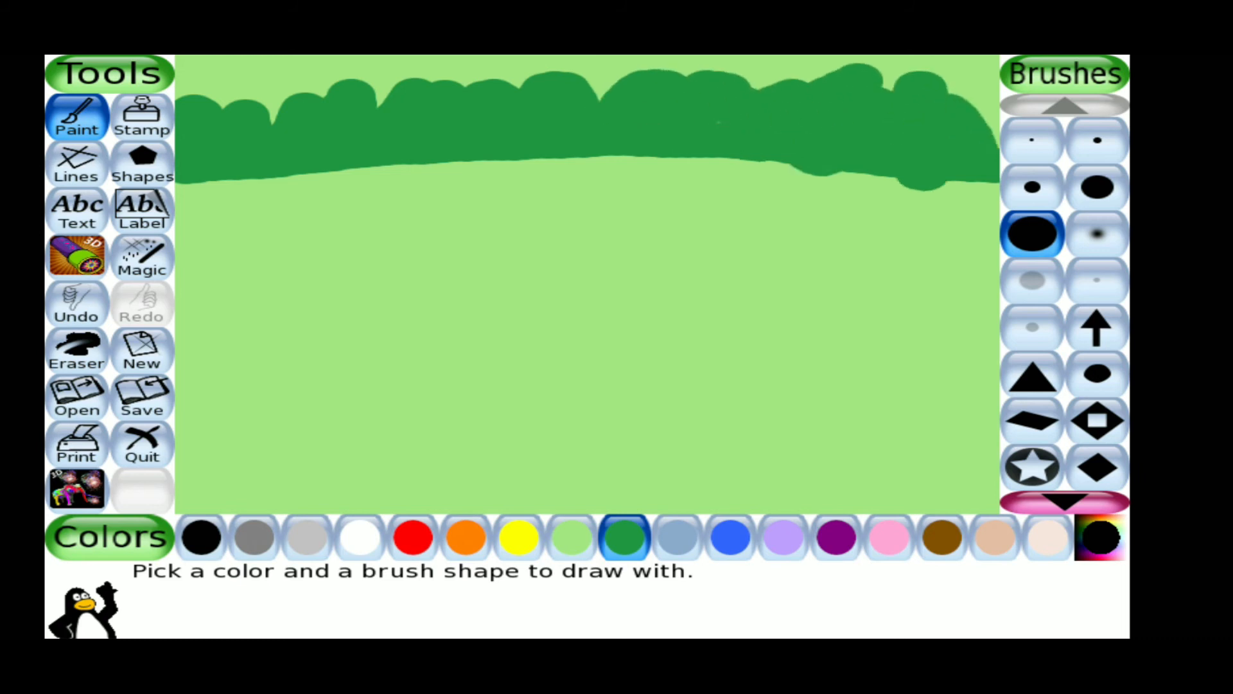
{"action": "left_click_drag", "start_coordinate": [870, 169], "coordinate": [186, 196]}
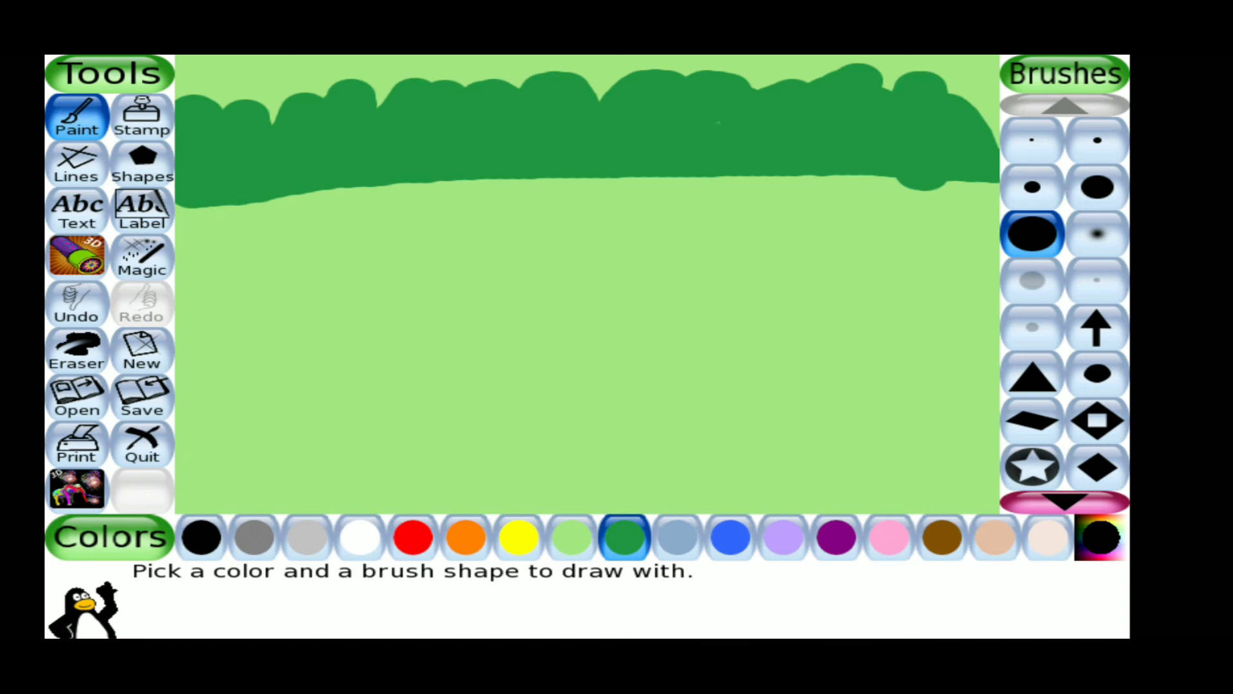
Paint a wide tan path across the drawing directly below the dark green bushes
{"action": "left_click", "coordinate": [994, 538]}
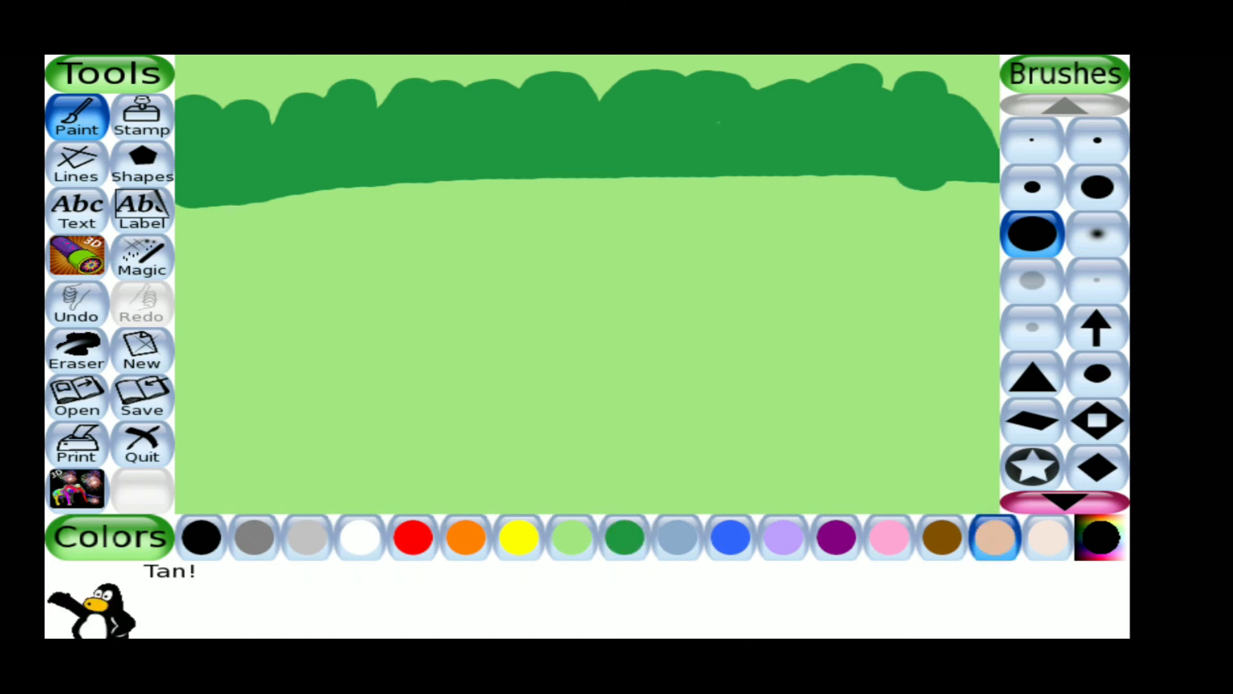
{"action": "mouse_move", "coordinate": [183, 228]}
{"action": "left_mouse_down"}
{"action": "mouse_move", "coordinate": [729, 189]}
{"action": "mouse_move", "coordinate": [996, 202]}
{"action": "left_mouse_up"}
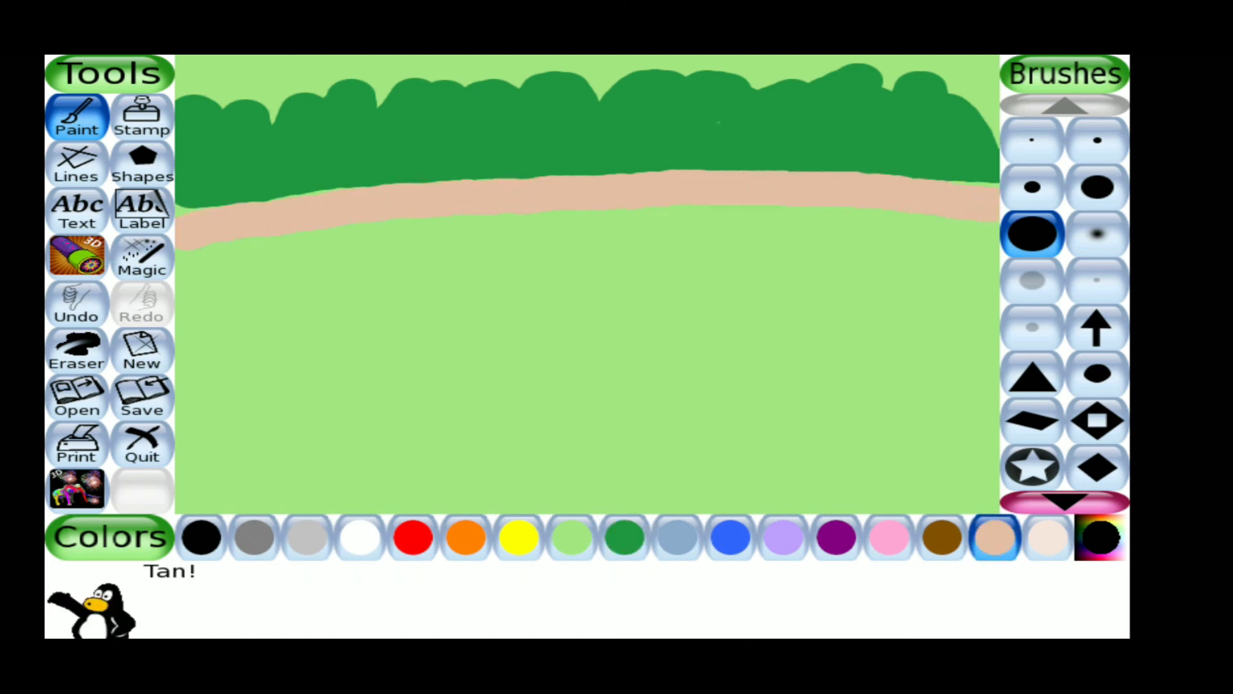
{"action": "mouse_move", "coordinate": [183, 263]}
{"action": "left_mouse_down"}
{"action": "mouse_move", "coordinate": [578, 232]}
{"action": "mouse_move", "coordinate": [995, 237]}
{"action": "left_mouse_up"}
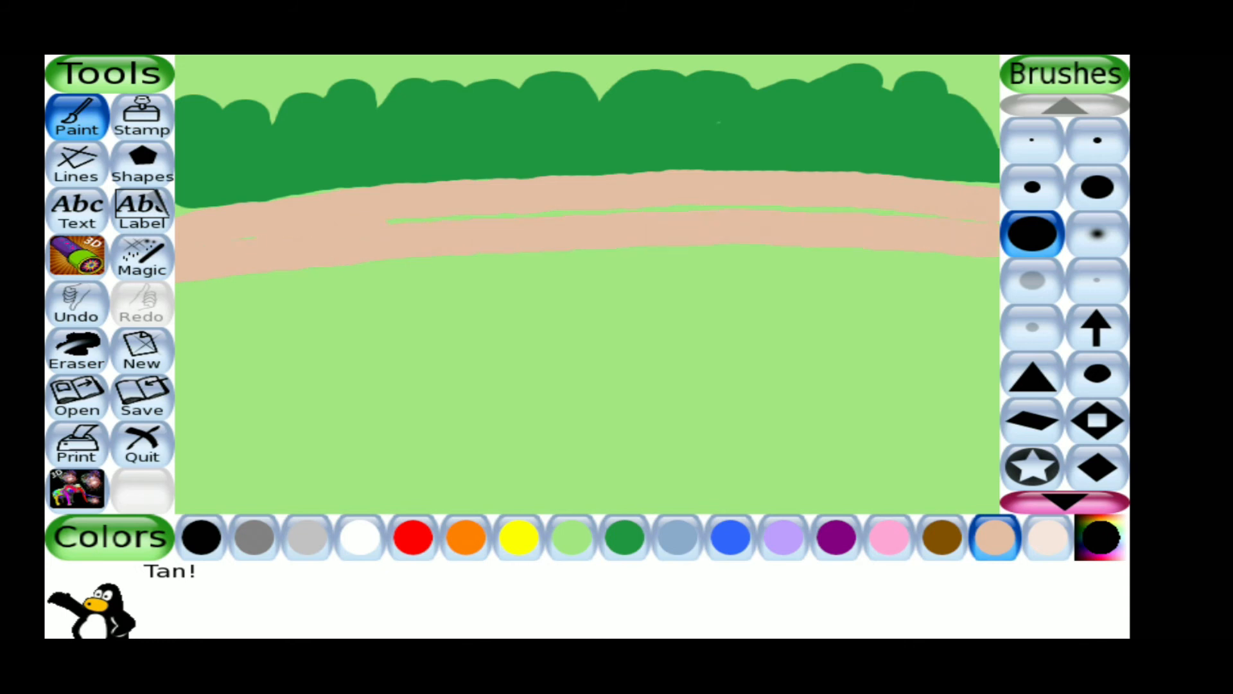
{"action": "mouse_move", "coordinate": [179, 202]}
{"action": "left_mouse_down"}
{"action": "mouse_move", "coordinate": [578, 175]}
{"action": "mouse_move", "coordinate": [995, 183]}
{"action": "left_mouse_up"}
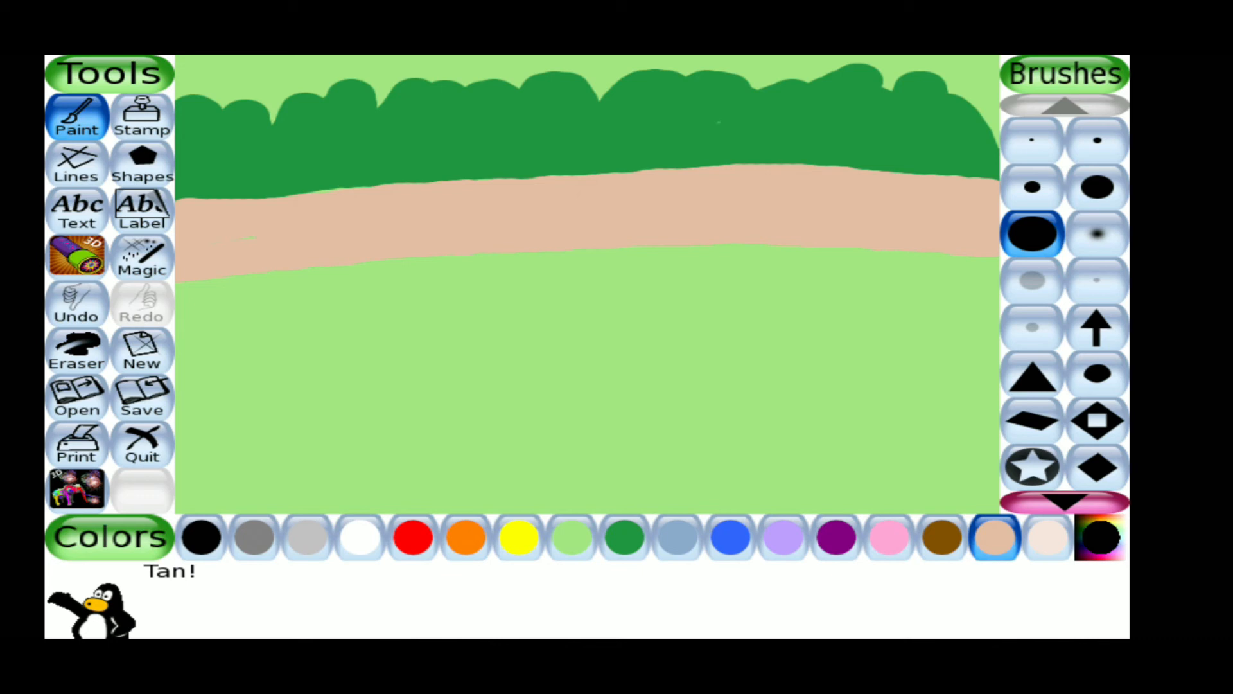
Draw train tracks across the full width of the drawing along the path's lower edge with the Rails magic effect
{"action": "left_click", "coordinate": [142, 257]}
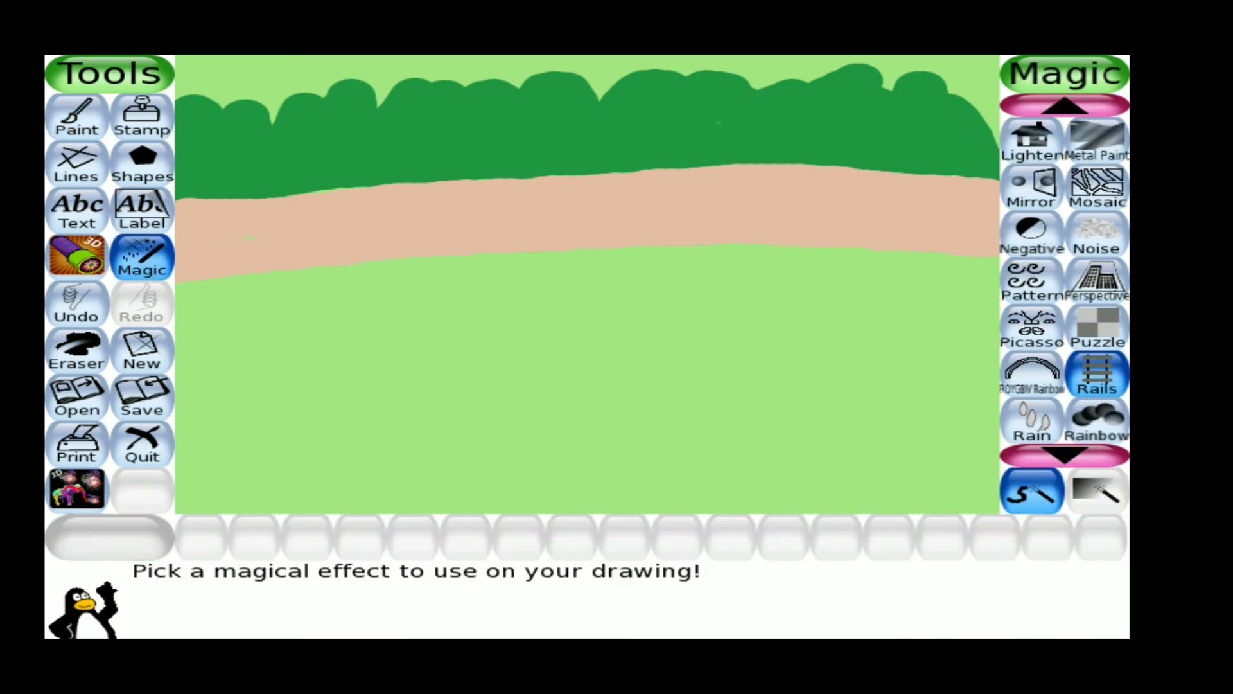
{"action": "left_click", "coordinate": [1097, 374]}
{"action": "mouse_move", "coordinate": [186, 307]}
{"action": "left_mouse_down"}
{"action": "mouse_move", "coordinate": [320, 269]}
{"action": "mouse_move", "coordinate": [989, 269]}
{"action": "left_mouse_up"}
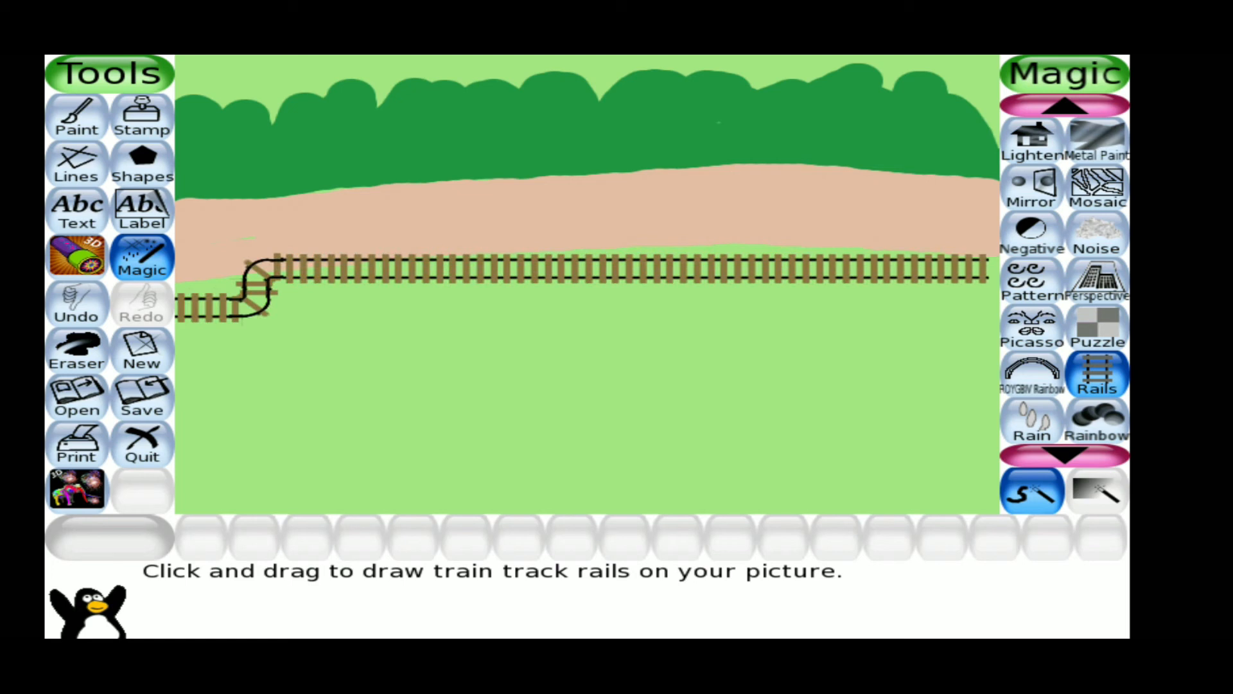
Stamp the L-shaped wooden building with barrels in the middle of the drawing at full size, and turn on mirroring for that stamp
{"action": "left_click", "coordinate": [142, 116]}
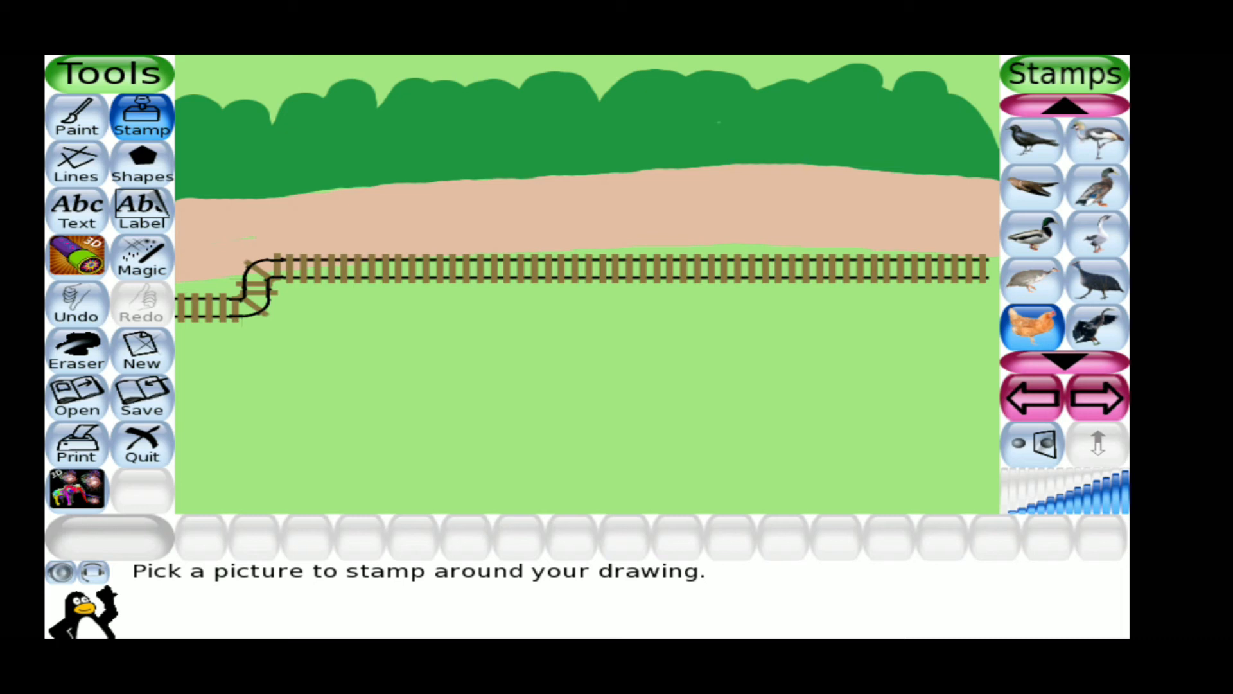
{"action": "left_click", "coordinate": [1064, 362]}
{"action": "left_click", "coordinate": [1064, 362]}
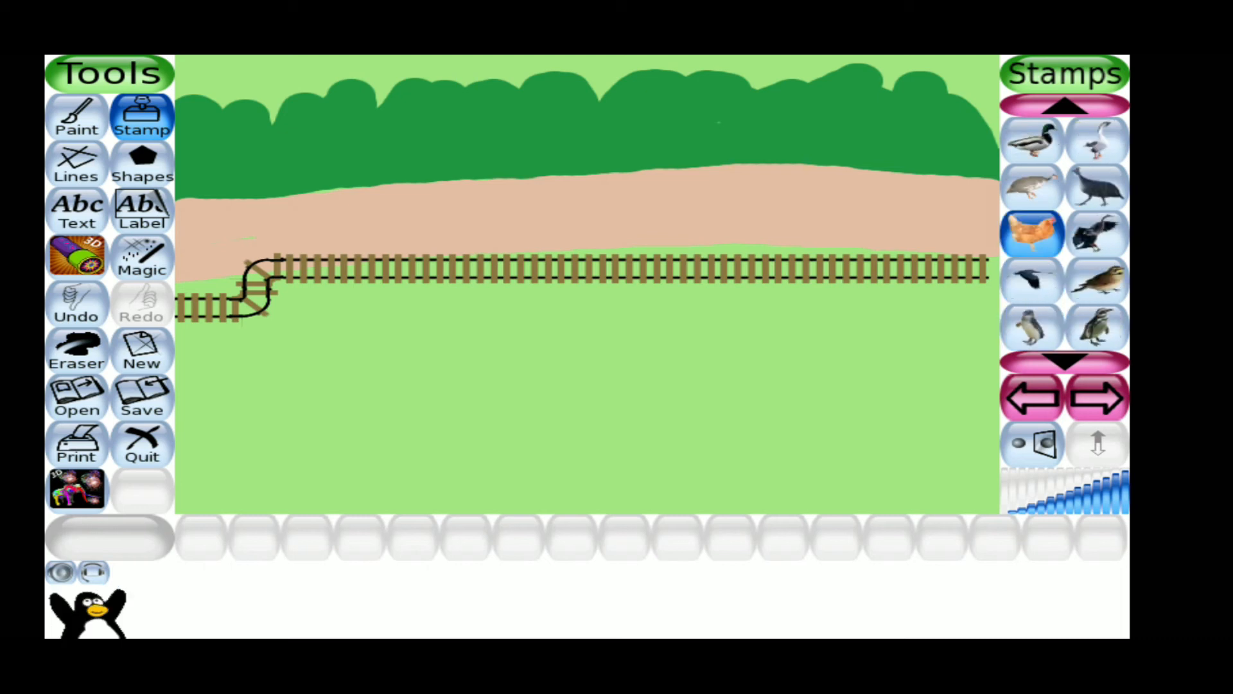
{"action": "left_click", "coordinate": [1065, 362]}
{"action": "left_click", "coordinate": [1097, 398]}
{"action": "left_click", "coordinate": [1097, 397]}
{"action": "left_click", "coordinate": [1097, 398]}
{"action": "left_click", "coordinate": [1097, 398]}
{"action": "left_click", "coordinate": [1097, 398]}
{"action": "left_click", "coordinate": [1097, 398]}
{"action": "left_click", "coordinate": [1096, 397]}
{"action": "left_click", "coordinate": [1097, 397]}
{"action": "left_click", "coordinate": [1097, 397]}
{"action": "left_click", "coordinate": [1097, 397]}
{"action": "left_click", "coordinate": [1097, 398]}
{"action": "left_click", "coordinate": [1097, 397]}
{"action": "left_click", "coordinate": [1097, 398]}
{"action": "left_click", "coordinate": [1097, 397]}
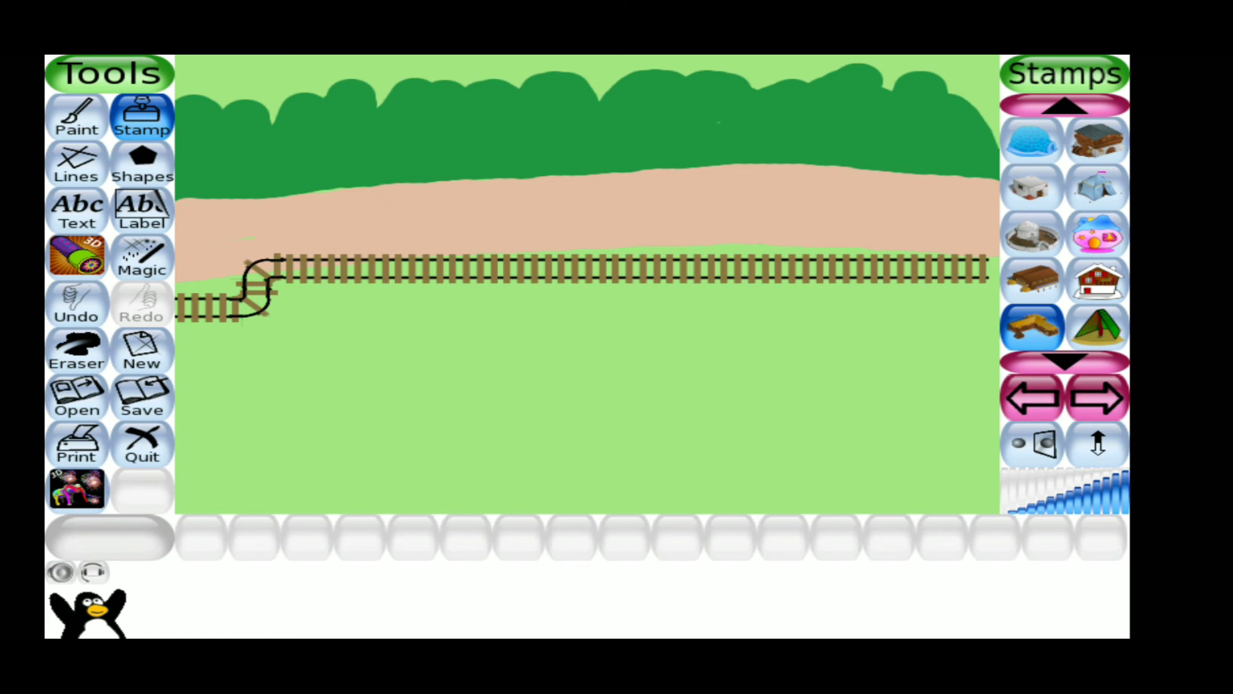
{"action": "left_click", "coordinate": [562, 303]}
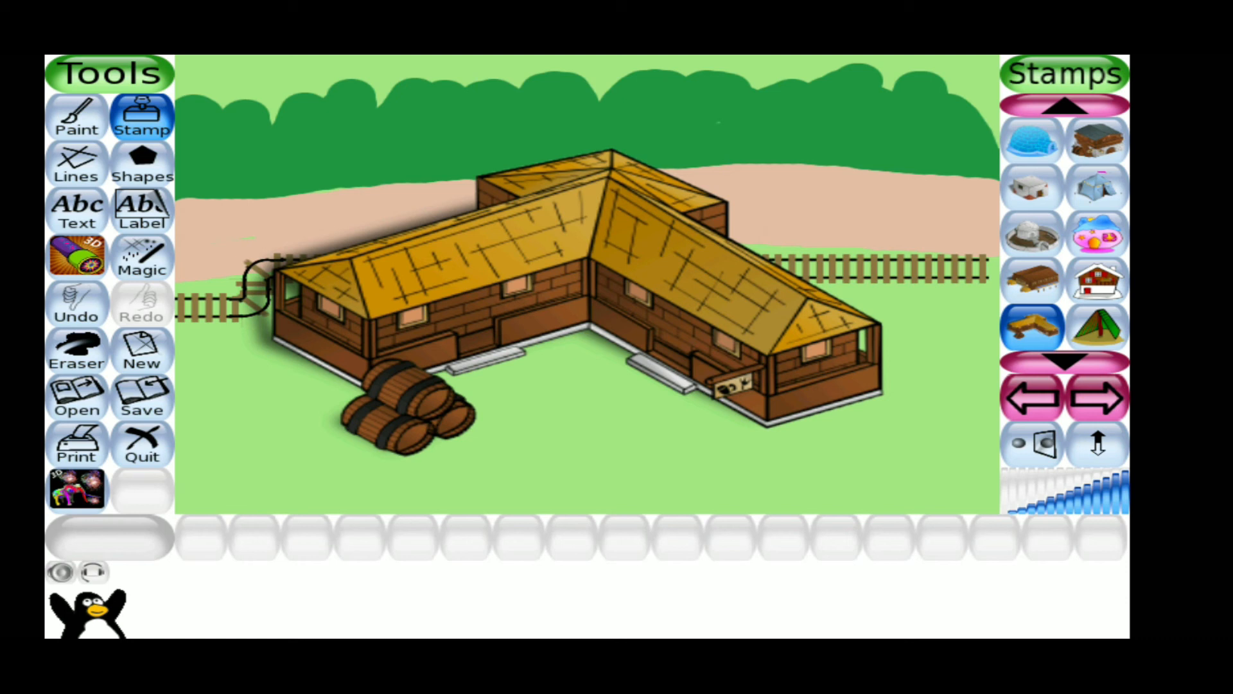
{"action": "left_click", "coordinate": [1033, 443]}
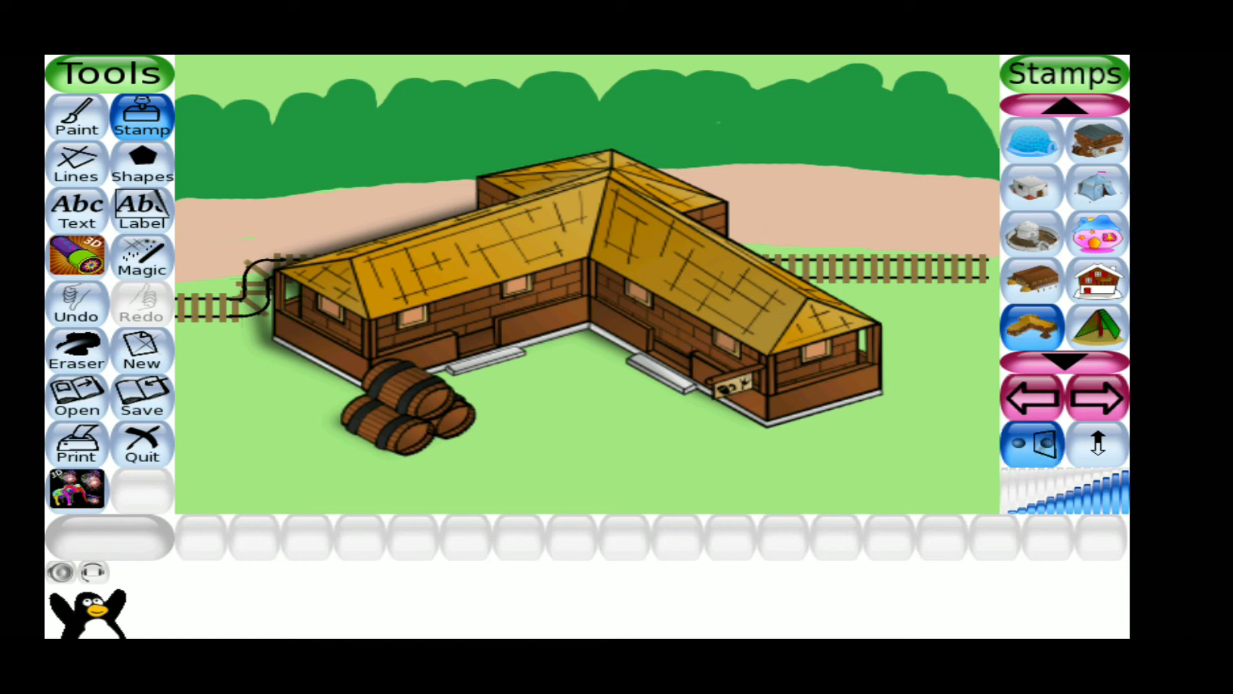
Switch the stamp collection from buildings back to the birds that include the brown hen
{"action": "left_click", "coordinate": [1033, 398]}
{"action": "left_click", "coordinate": [1032, 398]}
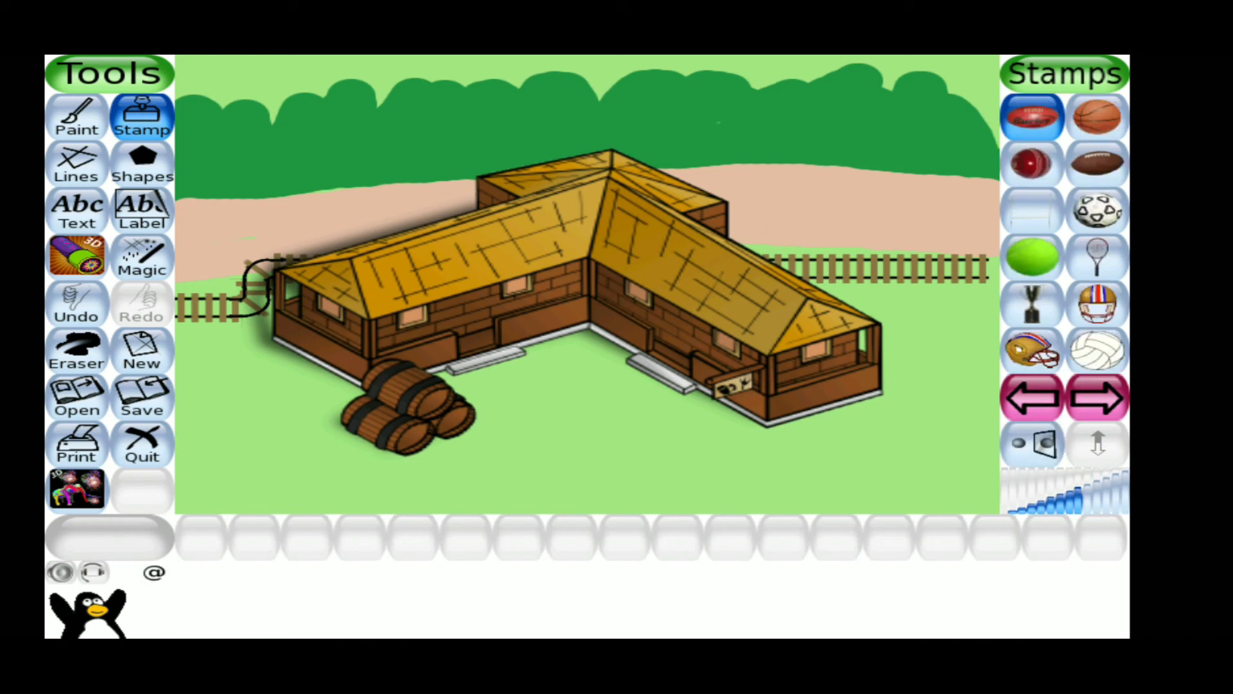
{"action": "left_click", "coordinate": [1032, 397]}
{"action": "left_click", "coordinate": [1032, 397]}
{"action": "left_click", "coordinate": [1033, 397]}
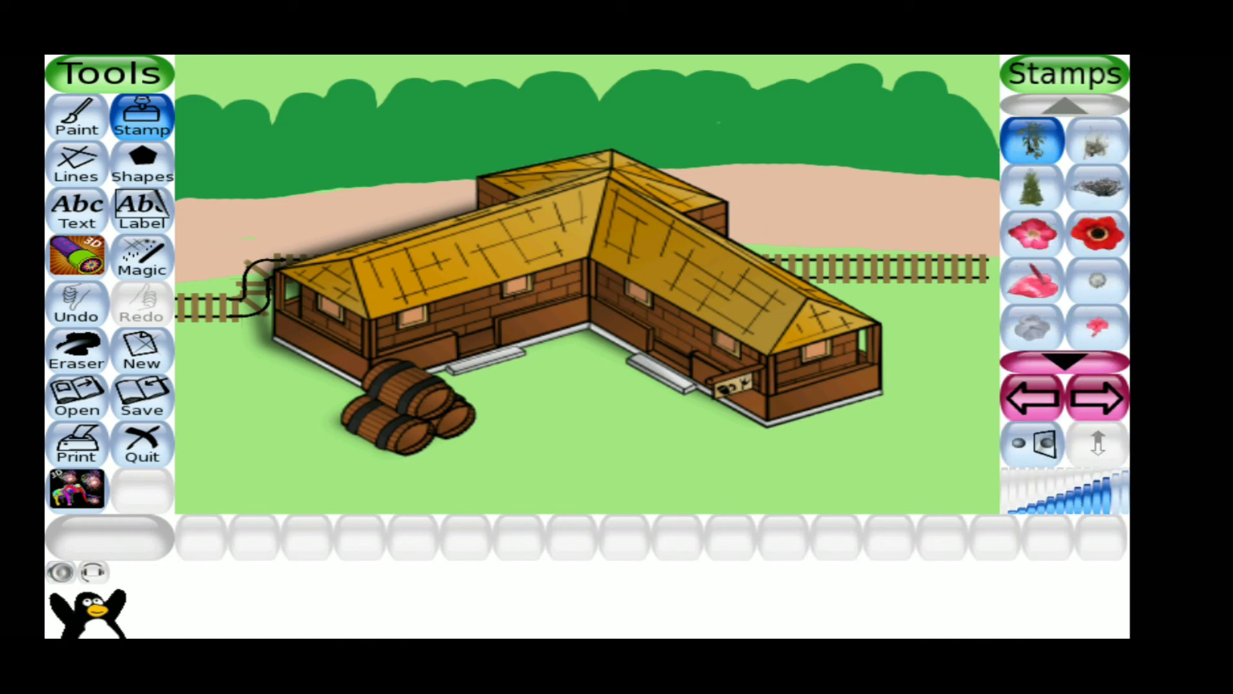
{"action": "left_click", "coordinate": [1033, 397]}
{"action": "left_click", "coordinate": [1032, 398]}
{"action": "left_click", "coordinate": [1033, 398]}
{"action": "left_click", "coordinate": [1033, 397]}
{"action": "left_click", "coordinate": [1033, 398]}
{"action": "left_click", "coordinate": [1033, 398]}
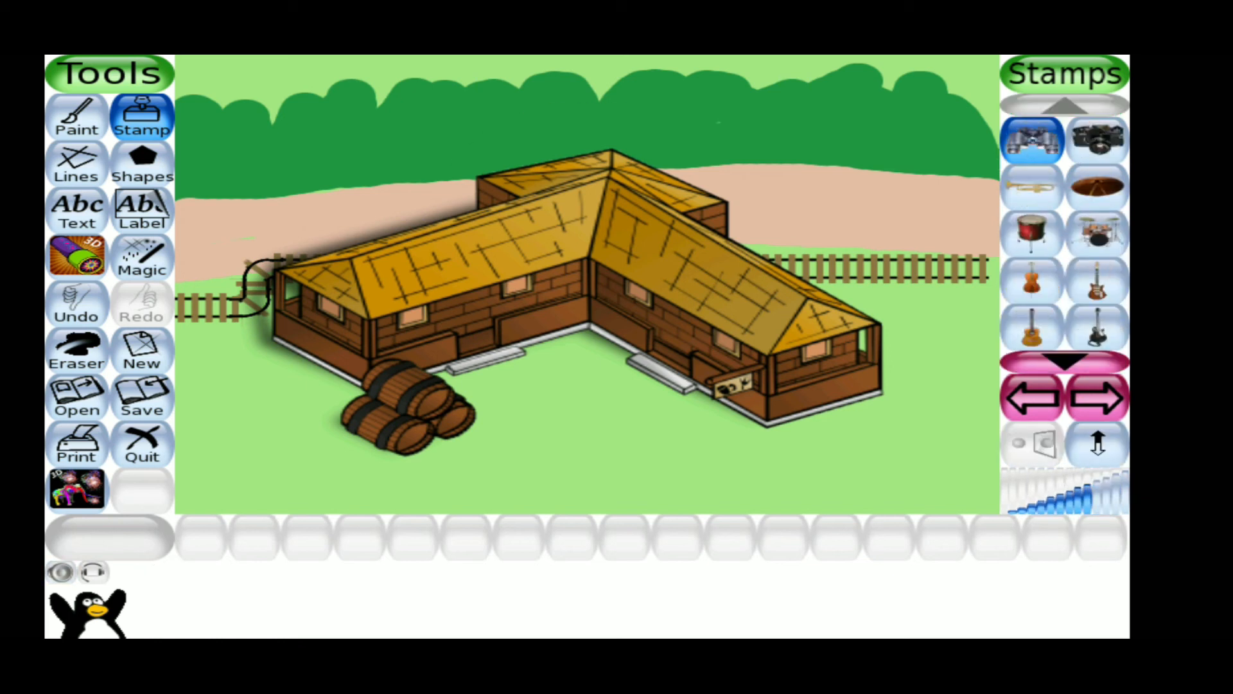
{"action": "left_click", "coordinate": [1033, 398]}
{"action": "left_click", "coordinate": [1033, 397]}
{"action": "left_click", "coordinate": [1032, 397]}
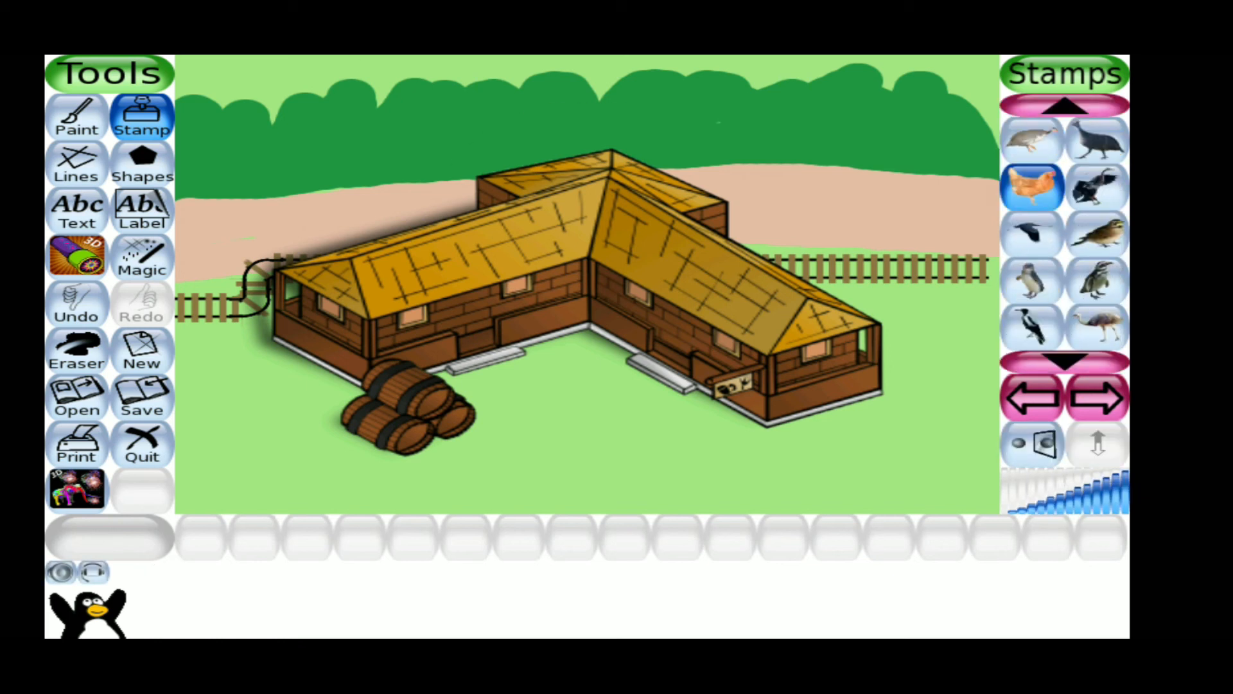
Stamp a reduced-size brown hen left of the barrels and a much smaller one above it, below the left end of the rails
{"action": "left_click", "coordinate": [1065, 362]}
{"action": "left_click", "coordinate": [1064, 105]}
{"action": "left_click_drag", "start_coordinate": [1106, 493], "coordinate": [1088, 493]}
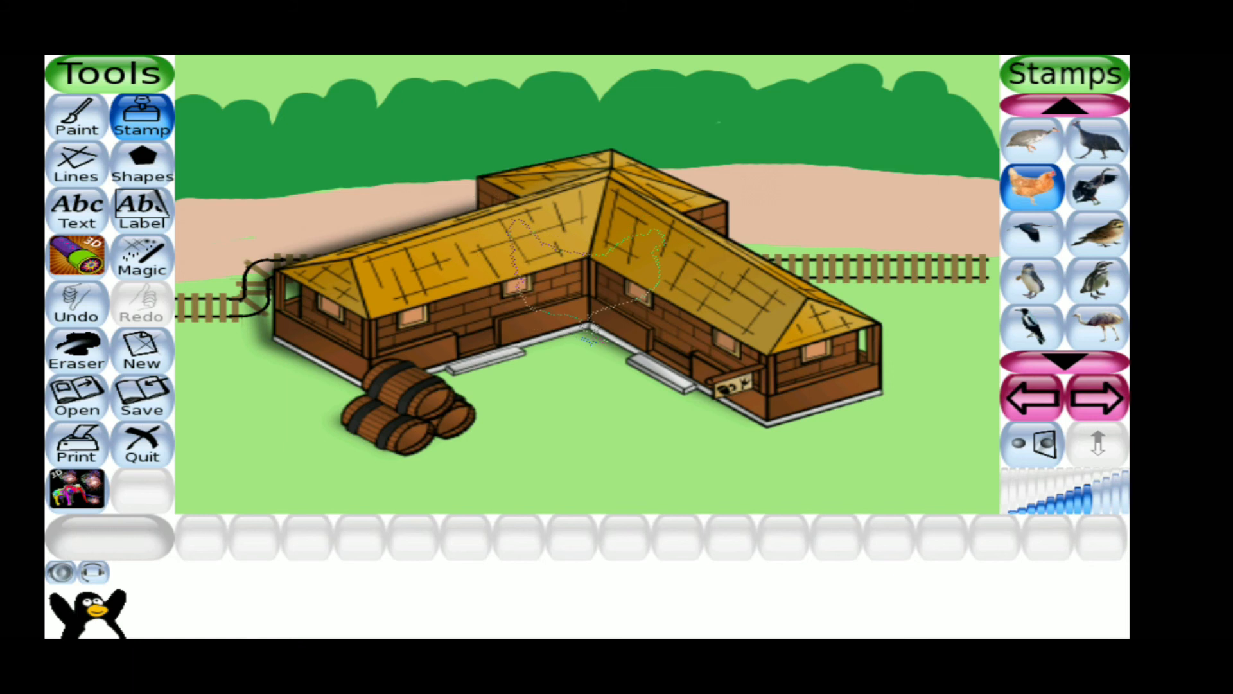
{"action": "left_click", "coordinate": [1079, 494]}
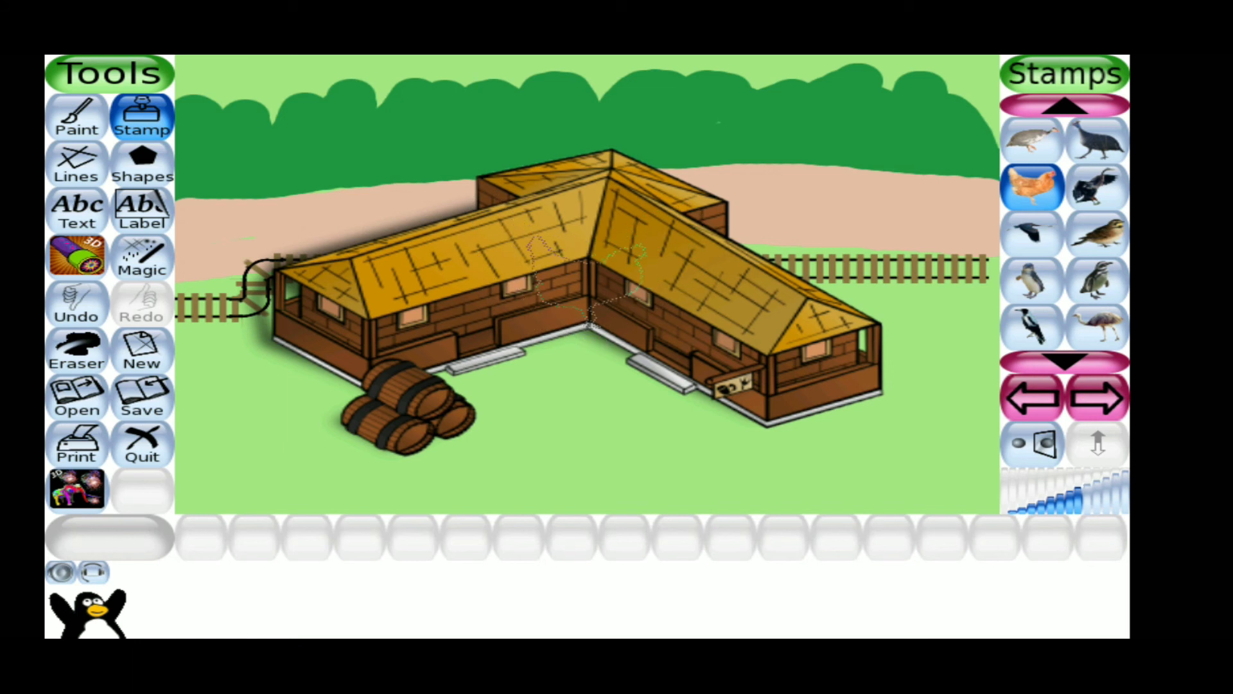
{"action": "left_click", "coordinate": [1087, 496]}
{"action": "left_click", "coordinate": [280, 445]}
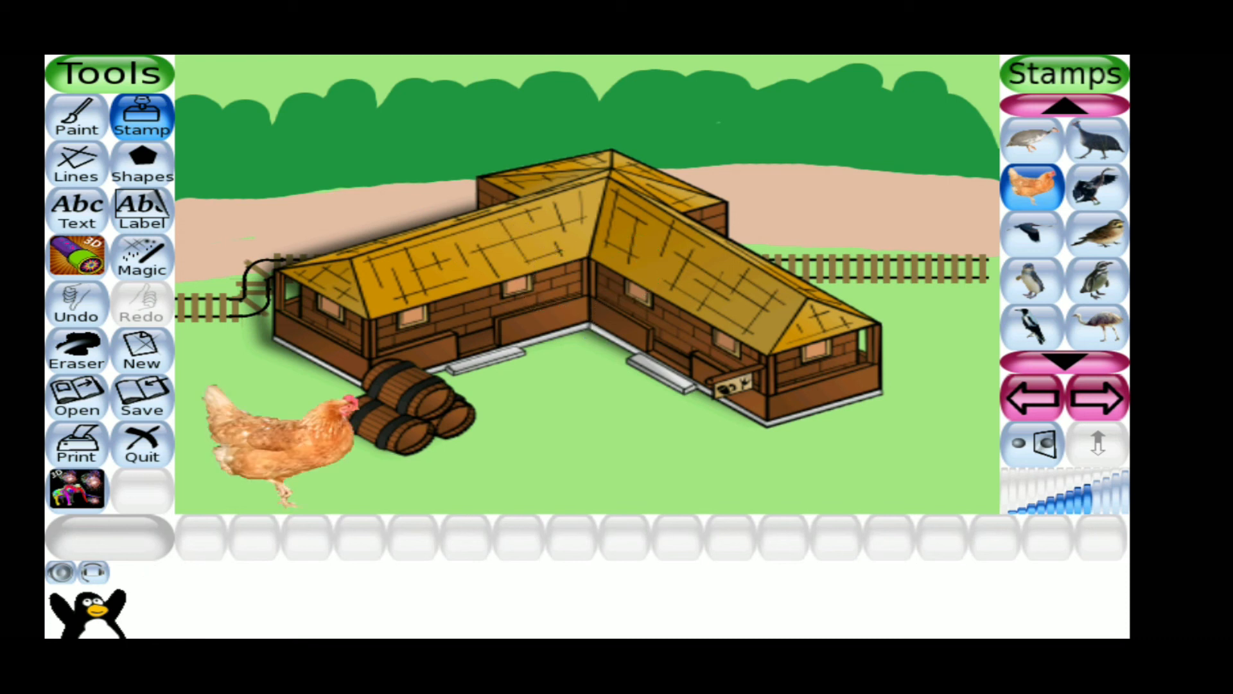
{"action": "left_click_drag", "start_coordinate": [1086, 494], "coordinate": [1059, 494]}
{"action": "left_click", "coordinate": [224, 350]}
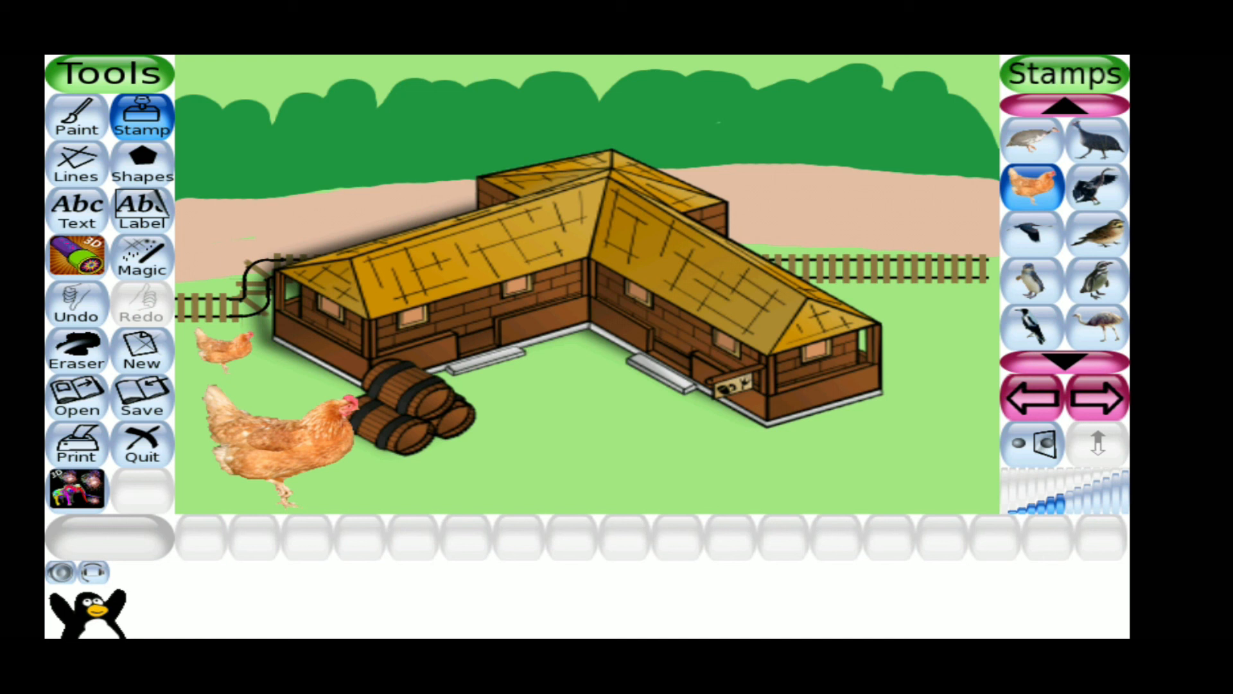
Enlarge the hen stamp again and place a right-facing hen on the grass in front of the building's right wing
{"action": "scroll", "coordinate": [1065, 231], "scroll_direction": "down", "scroll_amount": 1}
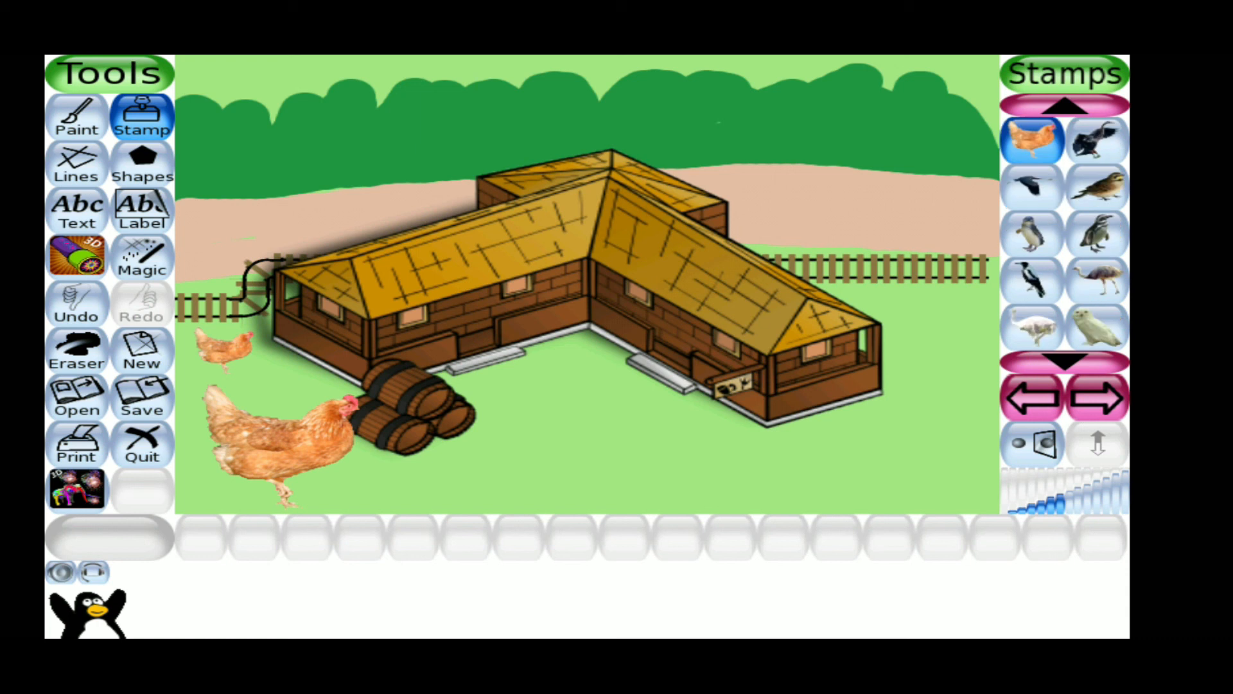
{"action": "scroll", "coordinate": [1065, 231], "scroll_direction": "down", "scroll_amount": 1}
{"action": "scroll", "coordinate": [1064, 231], "scroll_direction": "up", "scroll_amount": 1}
{"action": "left_click_drag", "start_coordinate": [1065, 501], "coordinate": [1092, 501]}
{"action": "left_click", "coordinate": [671, 443]}
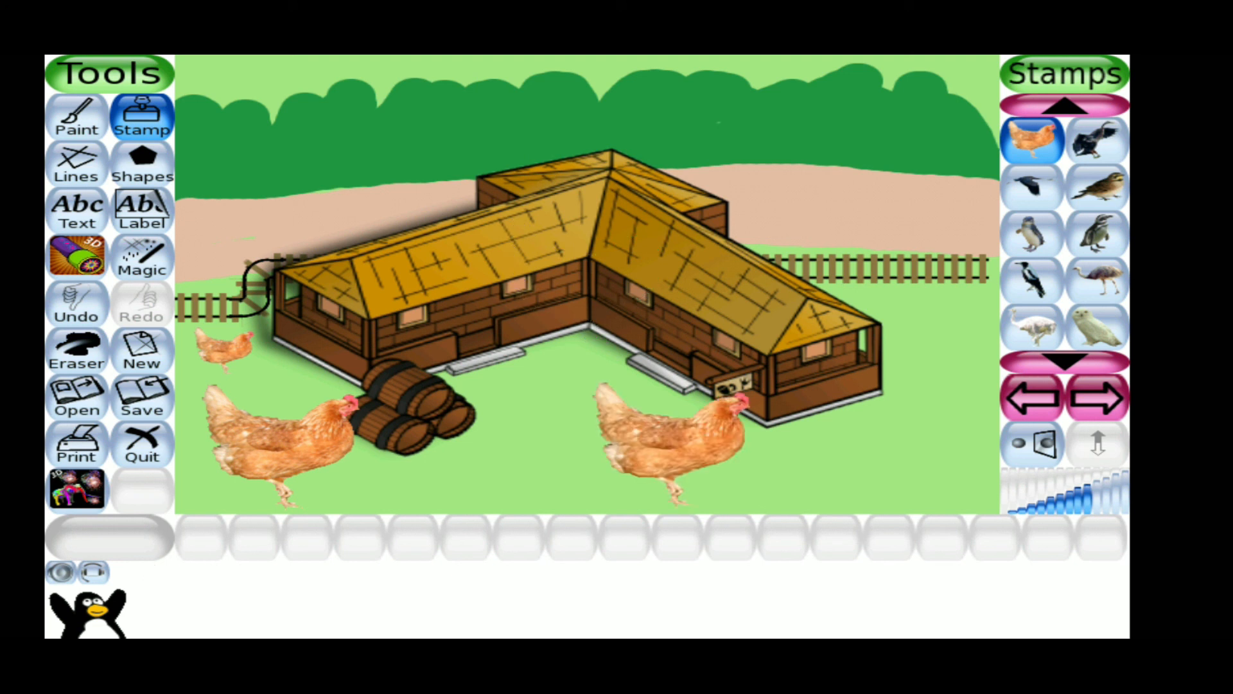
Mirror the hen stamp and place two left-facing hens, one over the hen in front of the right wing and one in the drawing's lower-right corner
{"action": "left_click", "coordinate": [1032, 444]}
{"action": "left_click", "coordinate": [664, 438]}
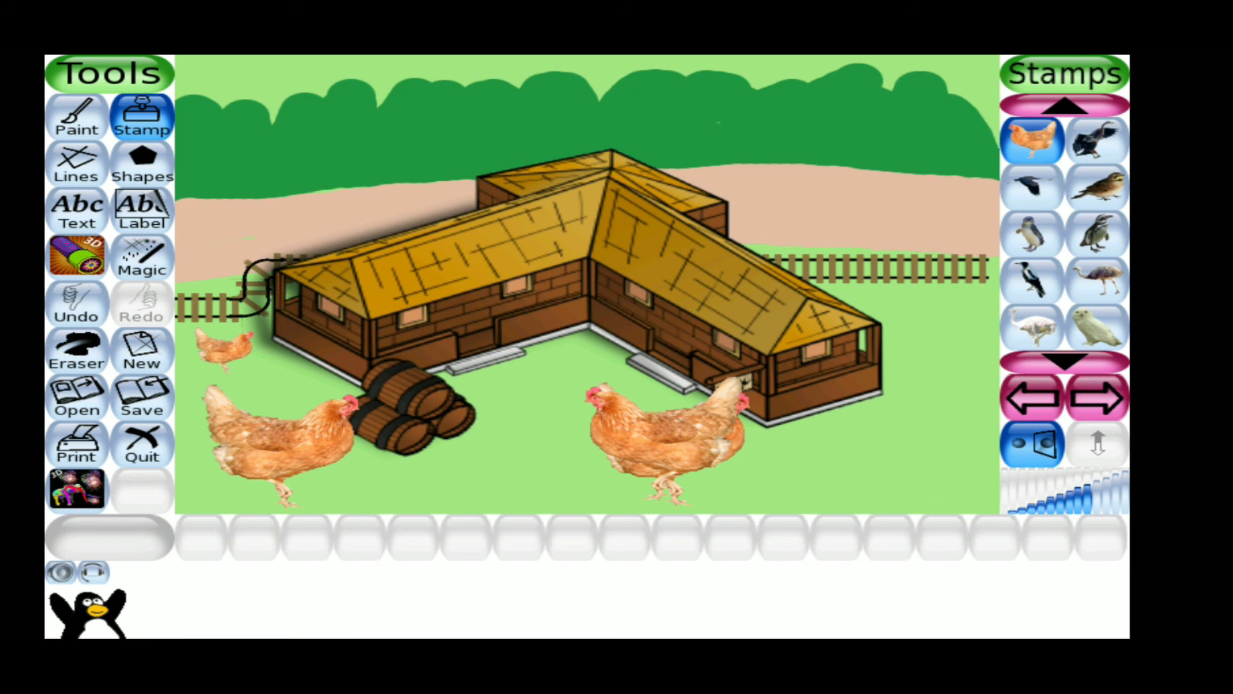
{"action": "left_click", "coordinate": [905, 437]}
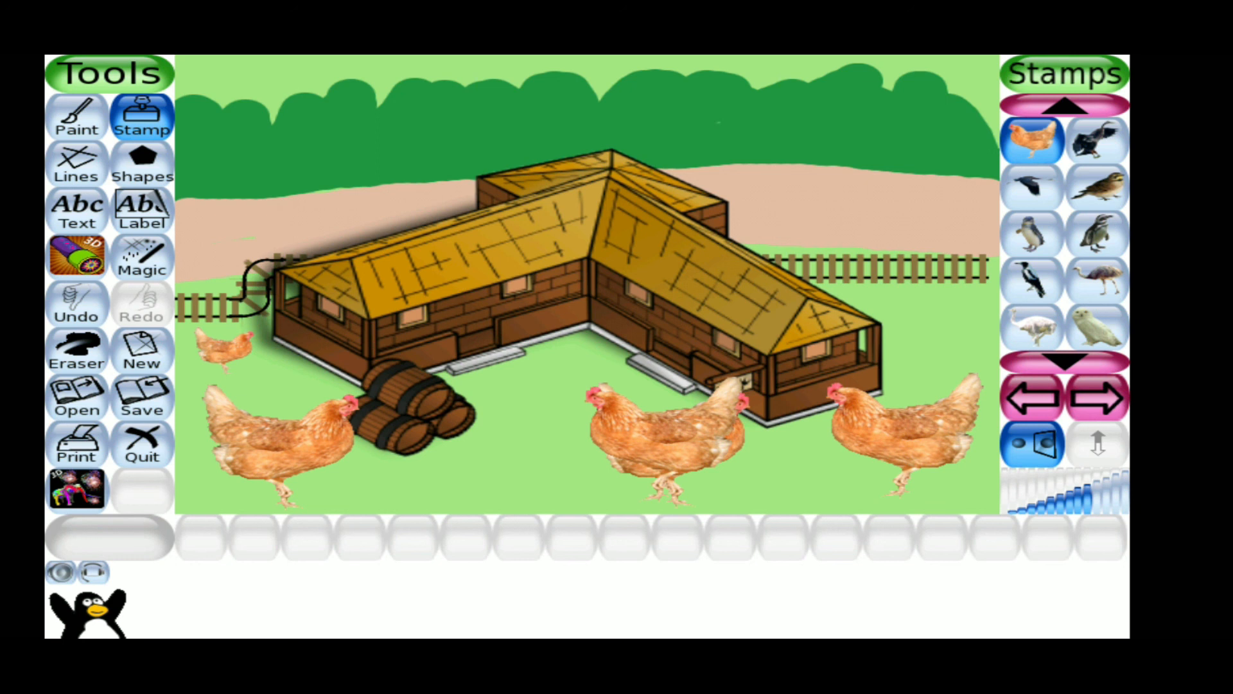
Save the countryside drawing and reopen it from the saved pictures
{"action": "left_click", "coordinate": [142, 398]}
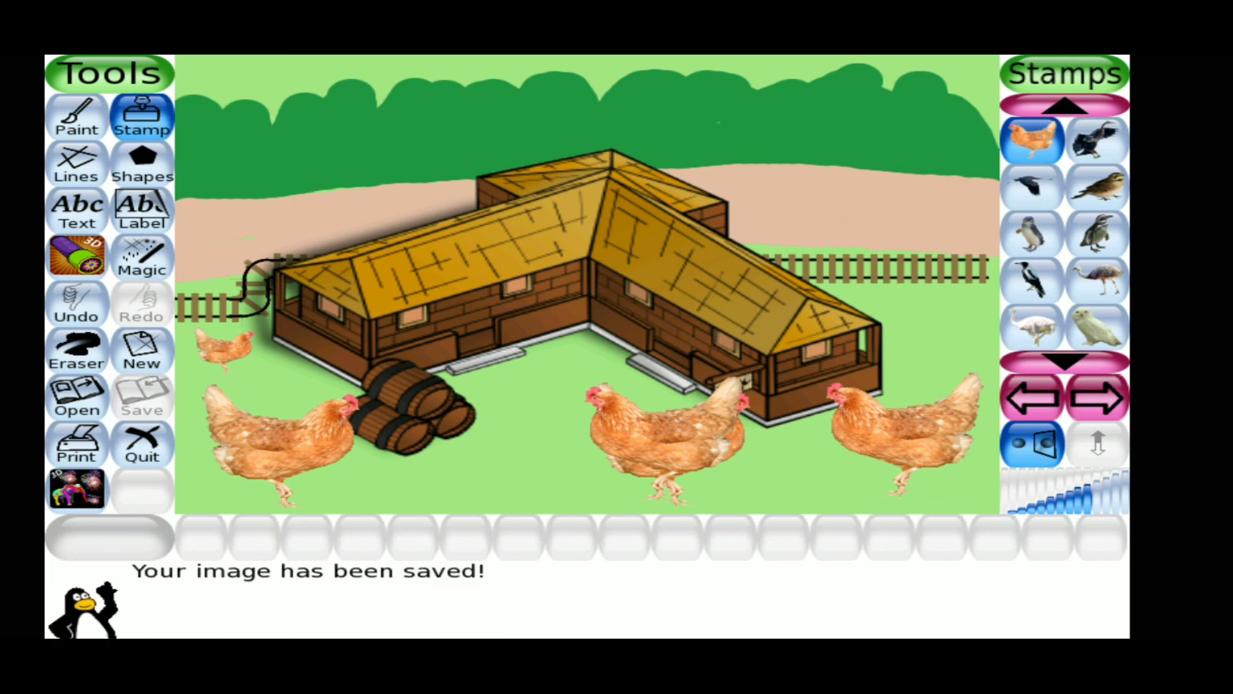
{"action": "left_click", "coordinate": [77, 397]}
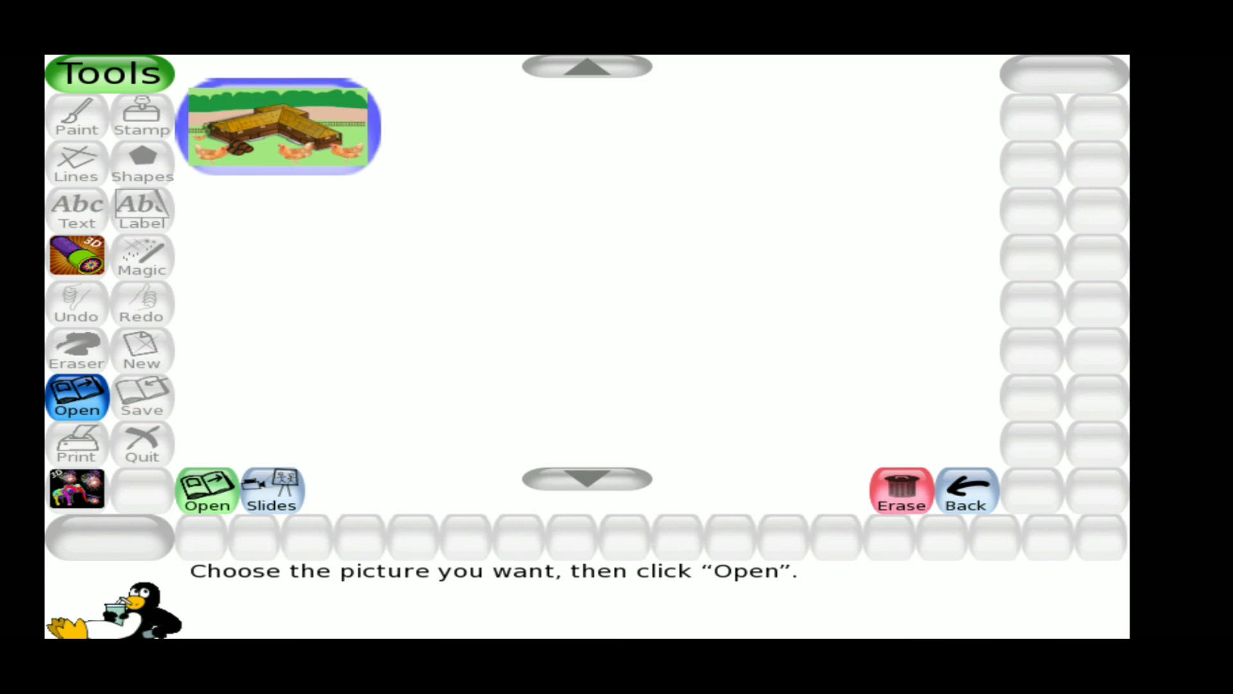
{"action": "left_click", "coordinate": [207, 490]}
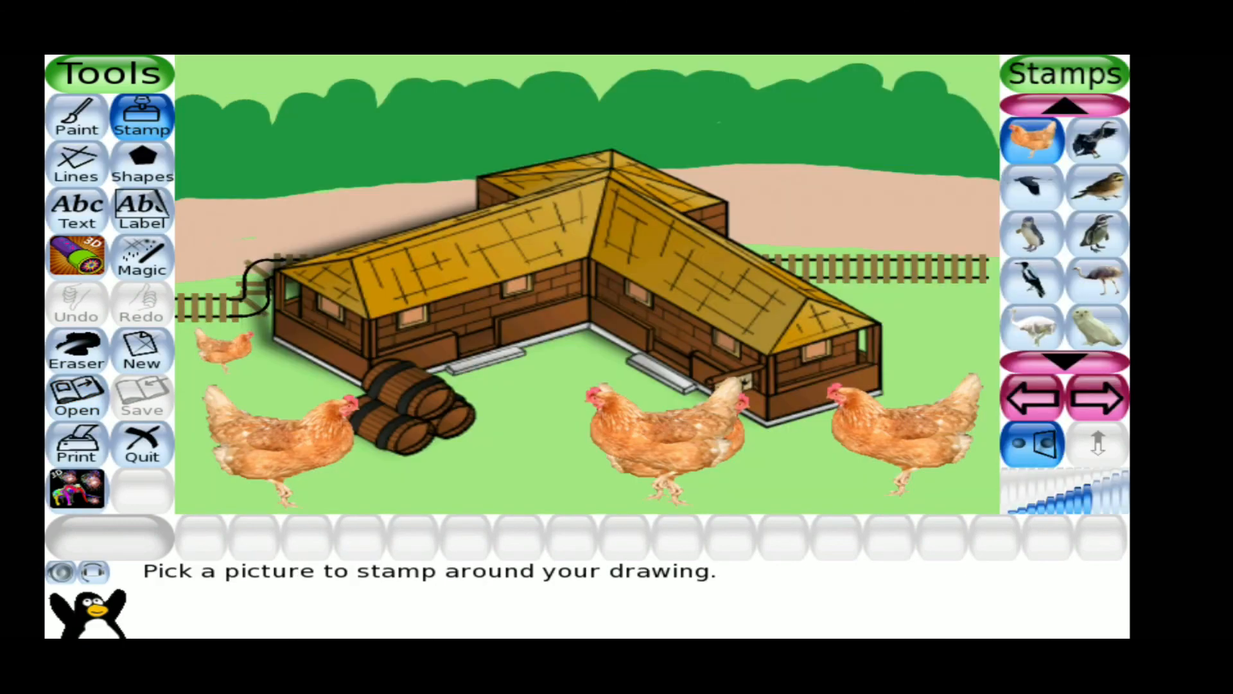